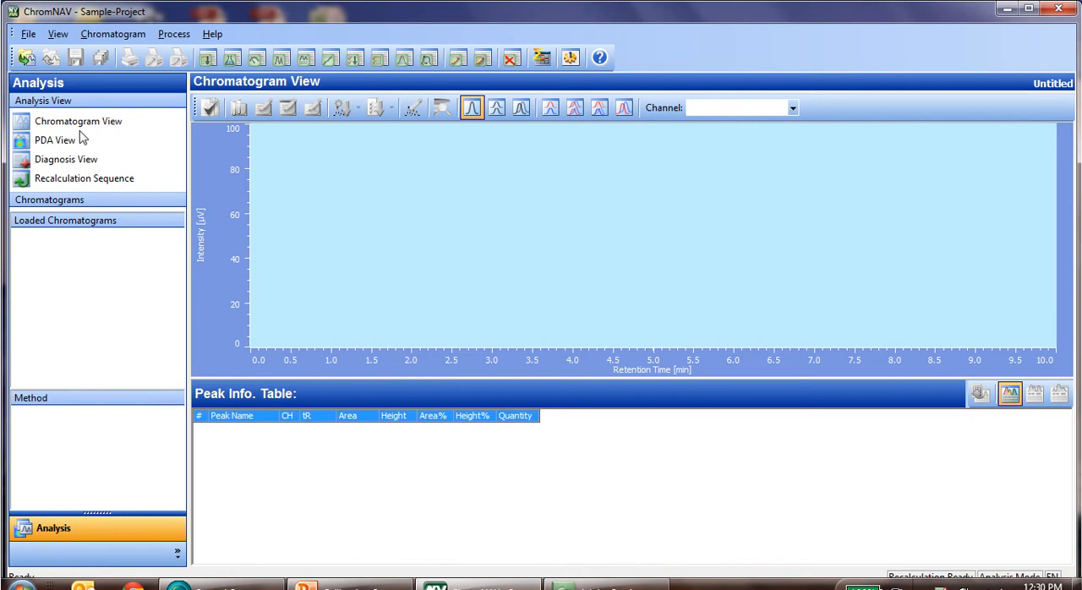
Open the chromatogram STD1_(0.2)_001 from the executed sequence PAHs.
left_click(26, 59)
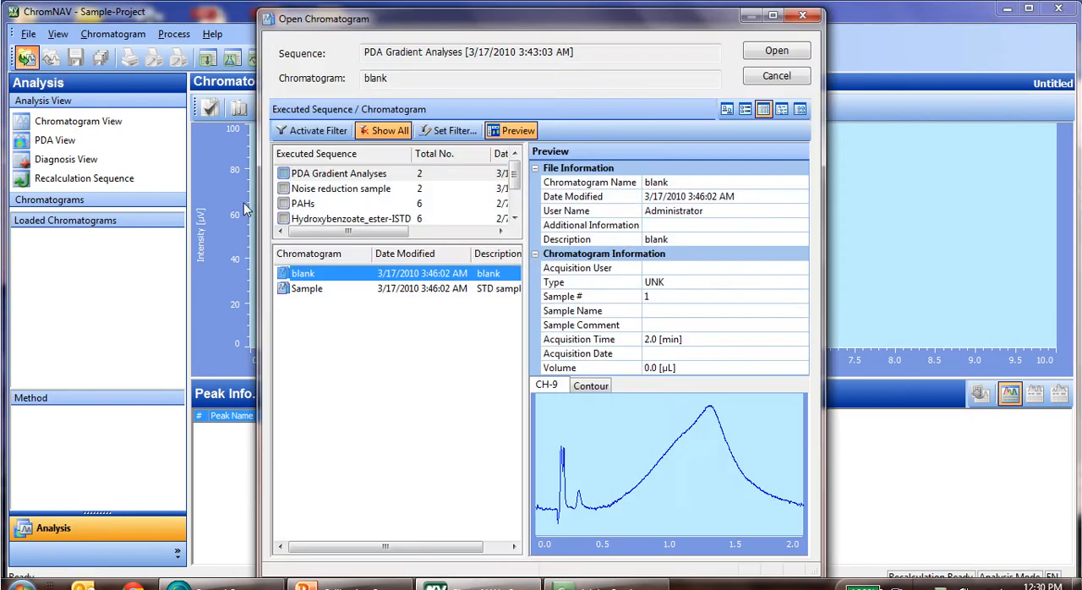
left_click(308, 206)
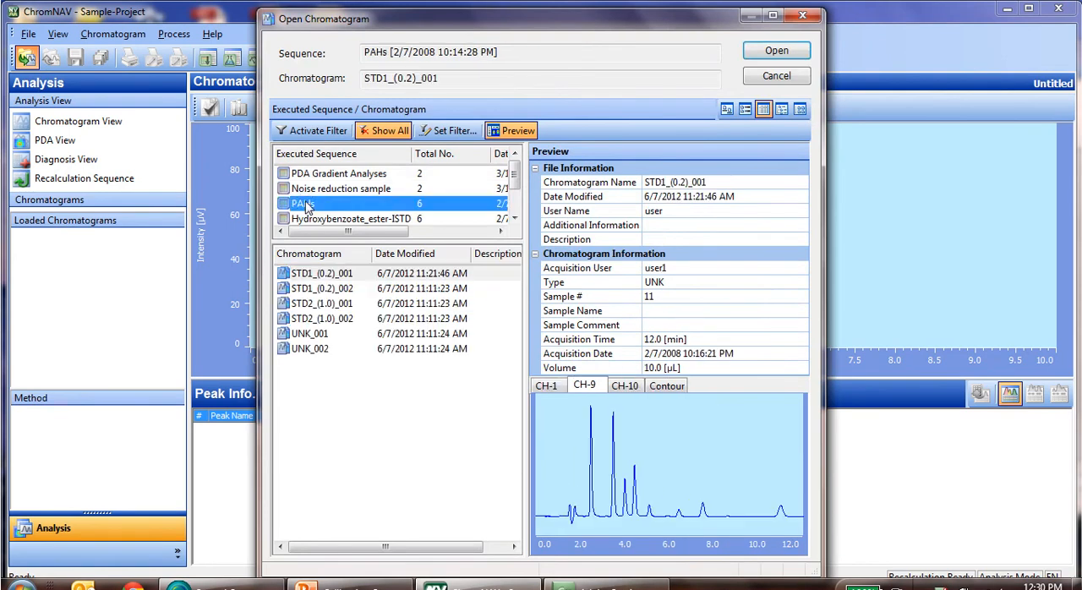
double_click(317, 279)
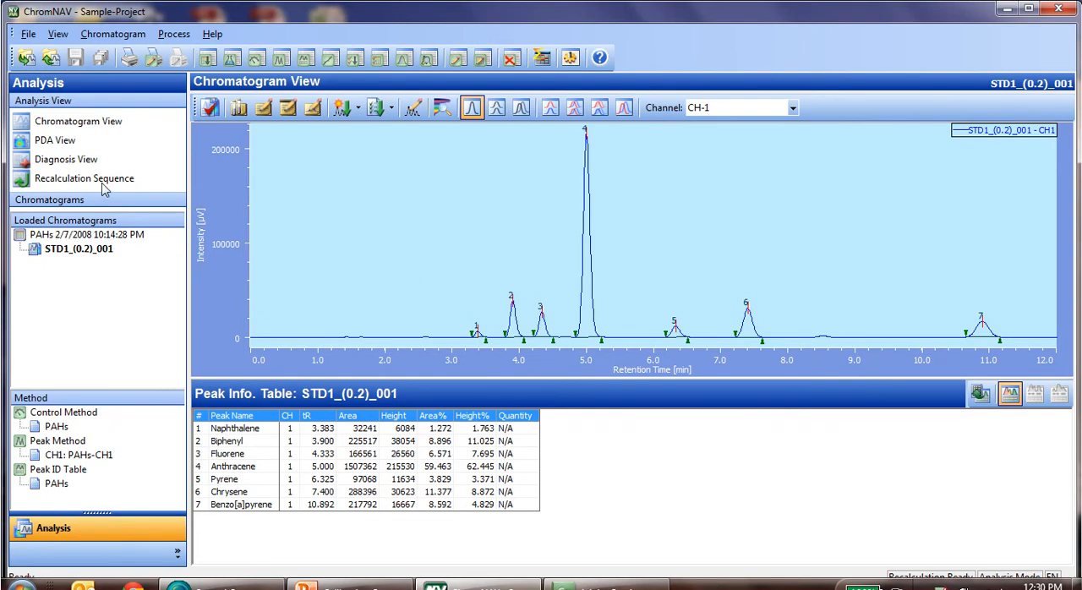
Create a new spectral library named PAHs and close the library editor.
left_click(27, 33)
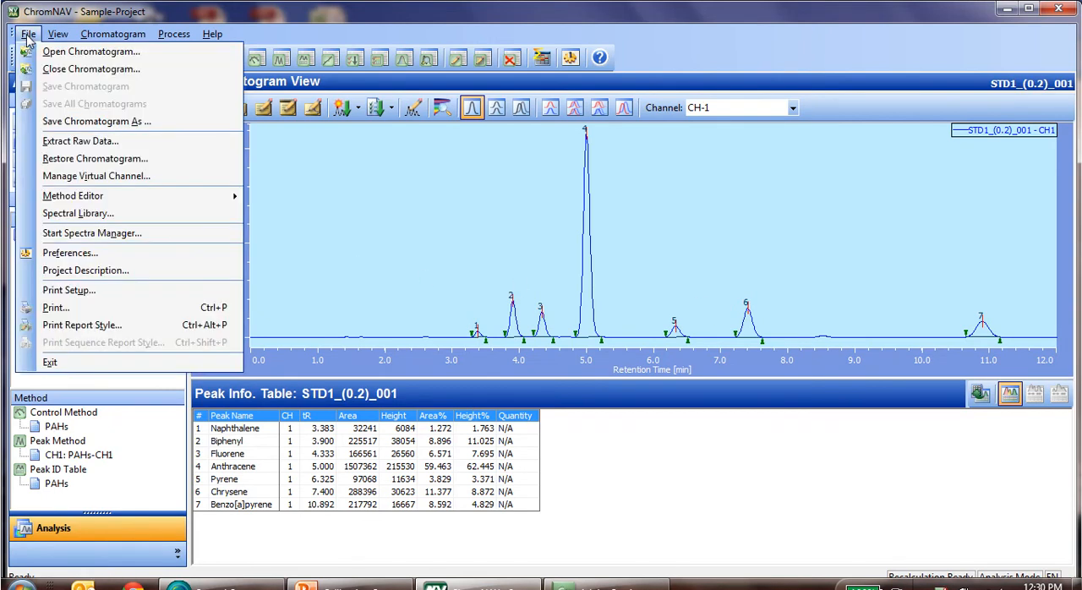
left_click(76, 213)
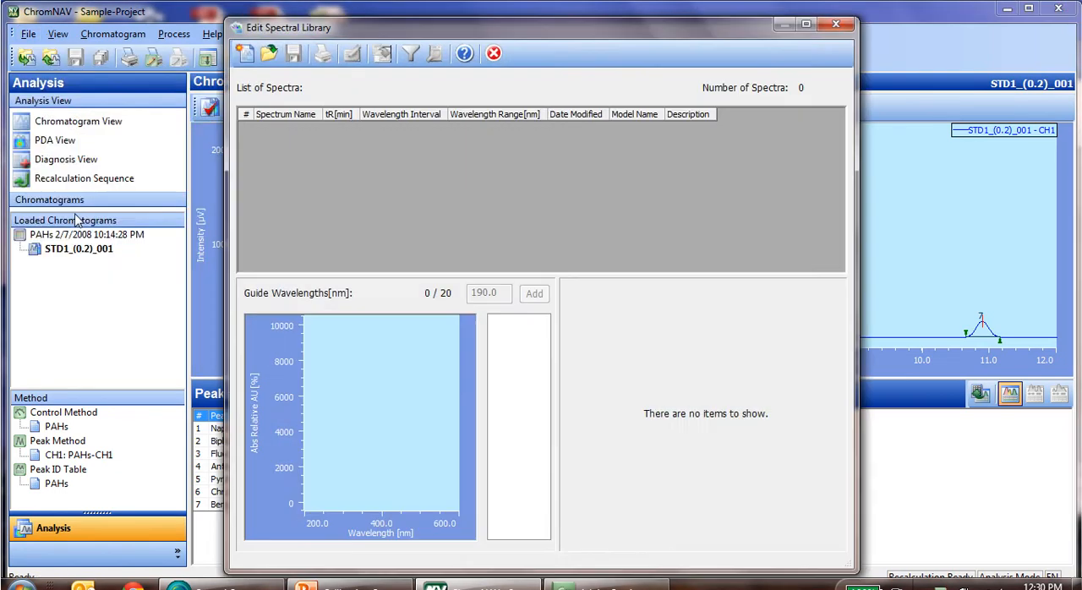
left_click(245, 54)
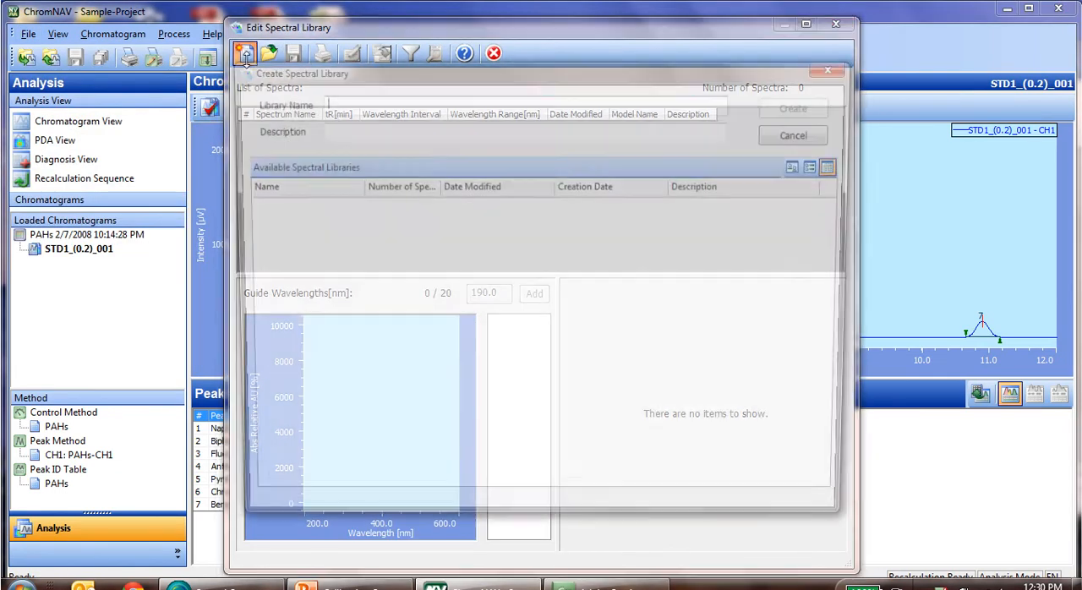
type("PAHs")
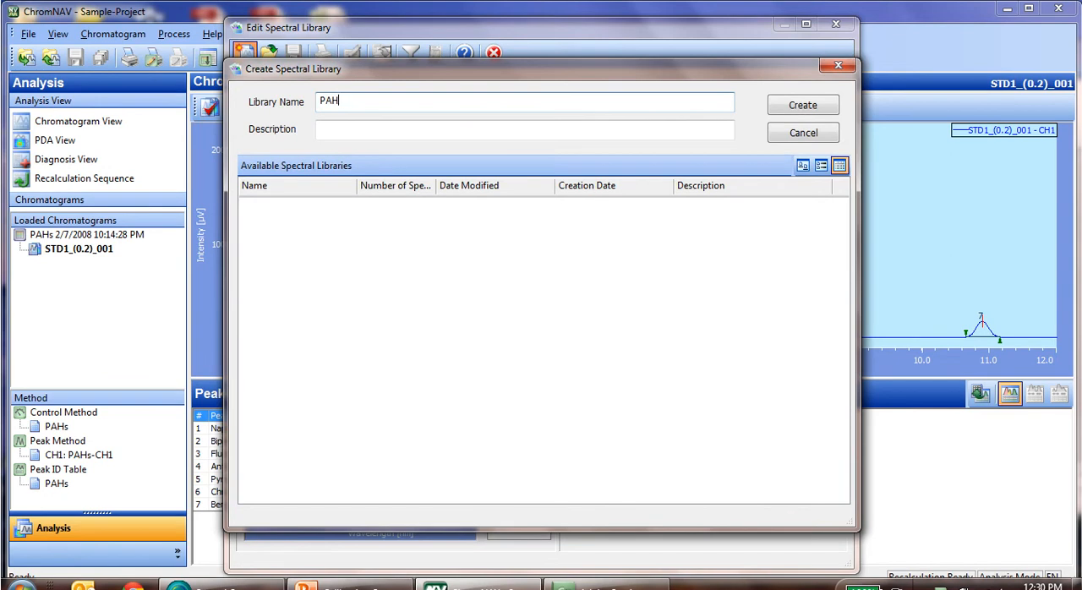
left_click(795, 108)
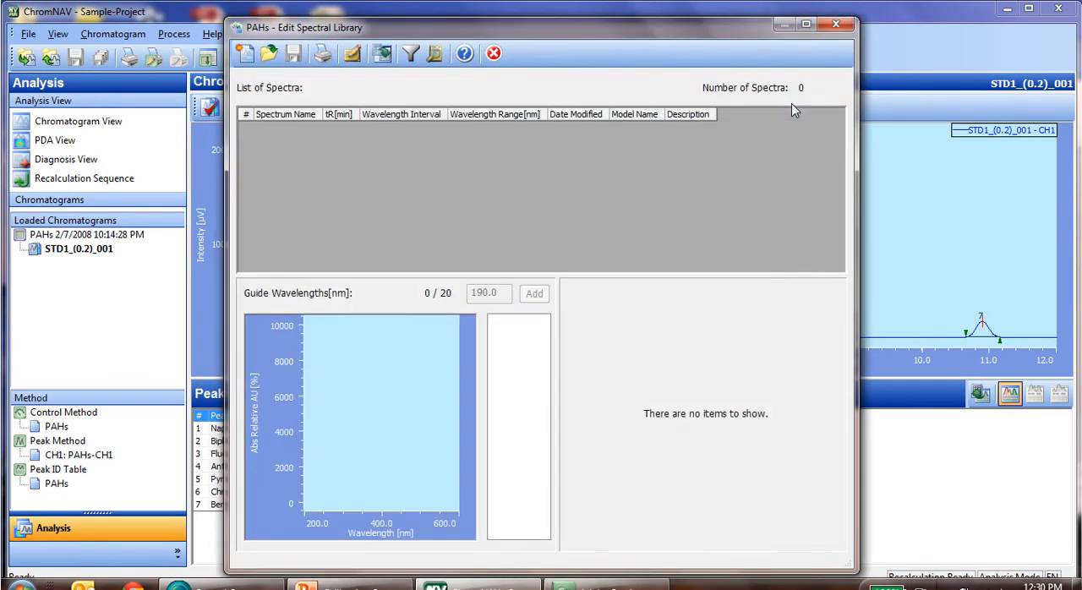
left_click(835, 25)
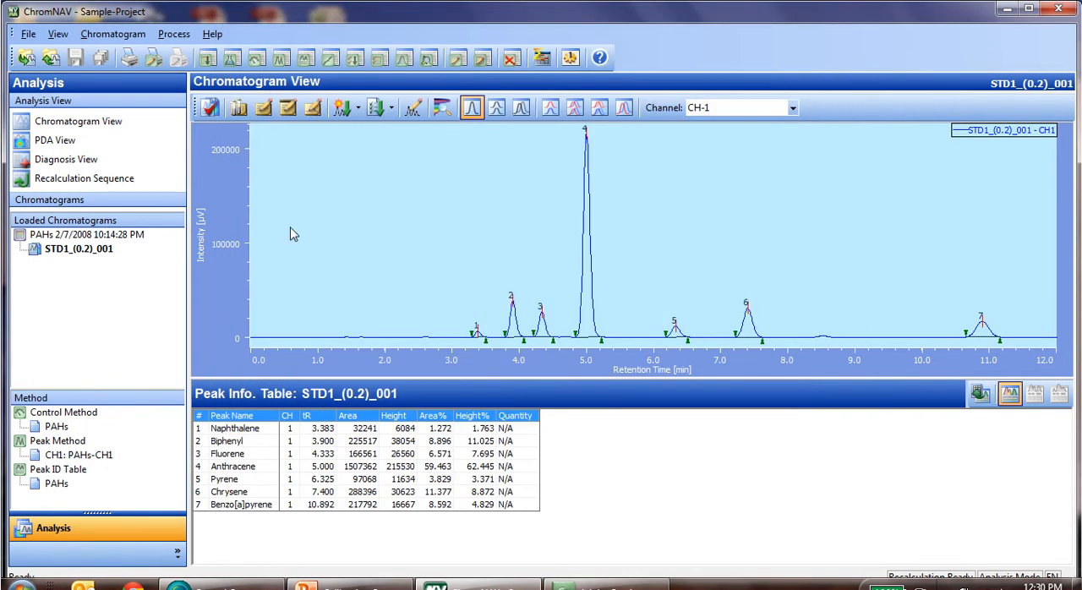
Show the PDA data's On Peak Spectra view and add the spectrum at 3.467 min to the first spectrum plot.
left_click(47, 144)
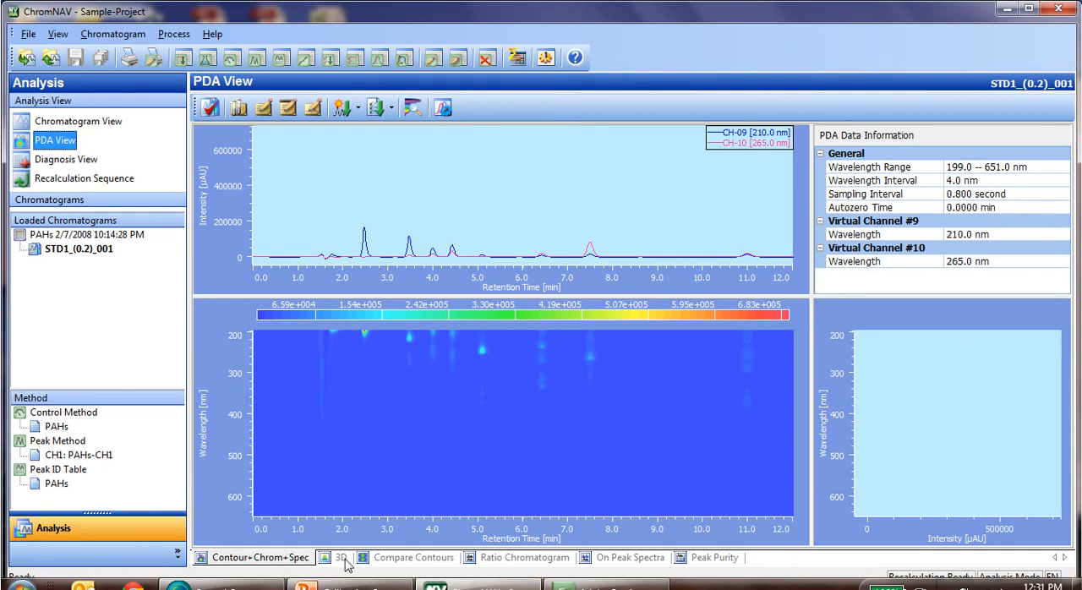
left_click(626, 558)
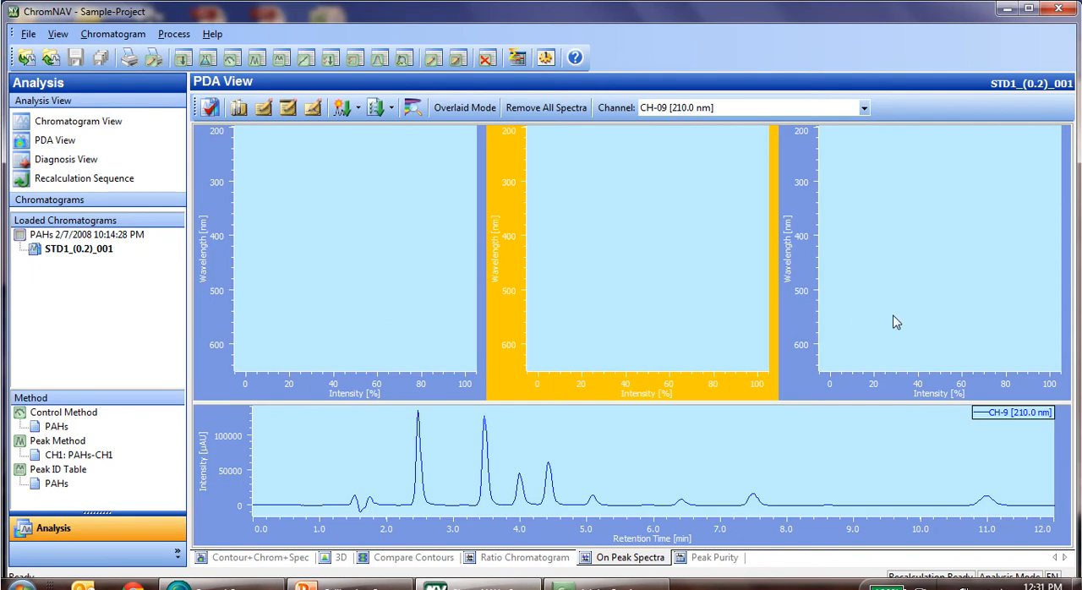
left_click(362, 323)
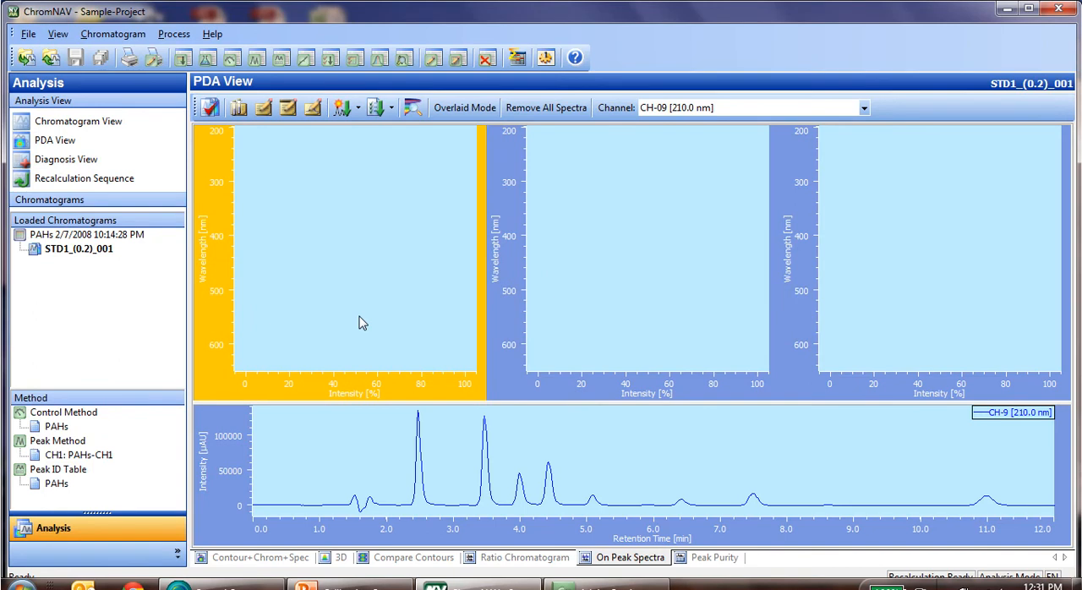
right_click(462, 450)
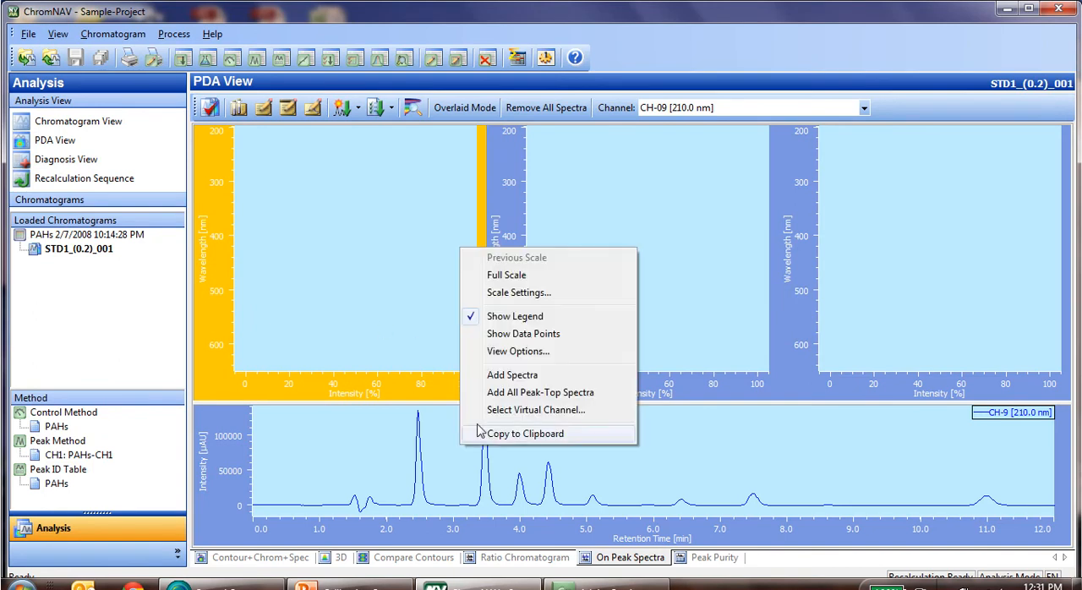
left_click(539, 375)
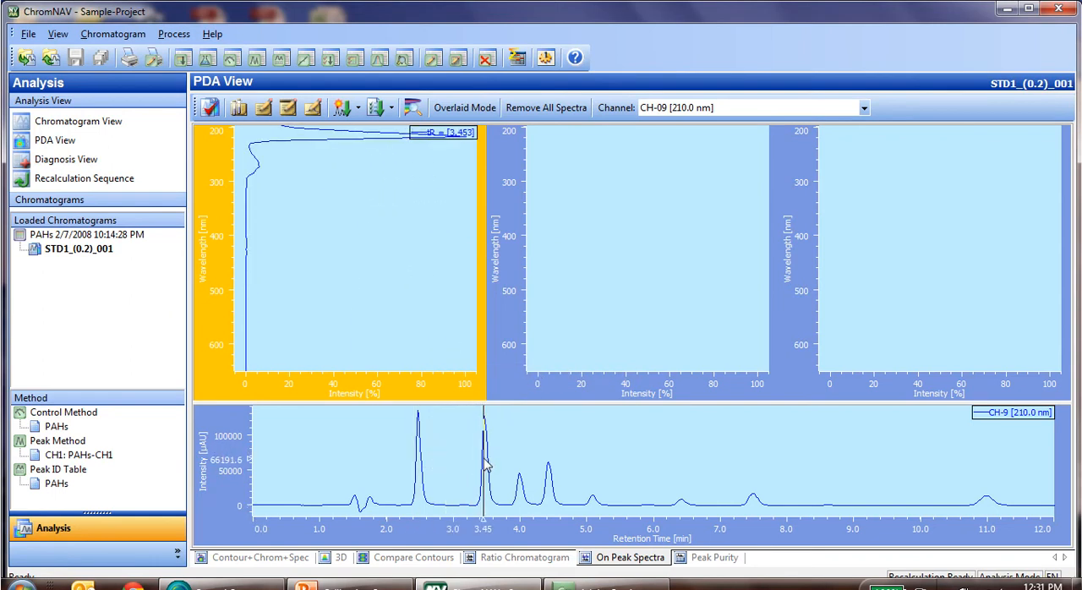
left_click(487, 464)
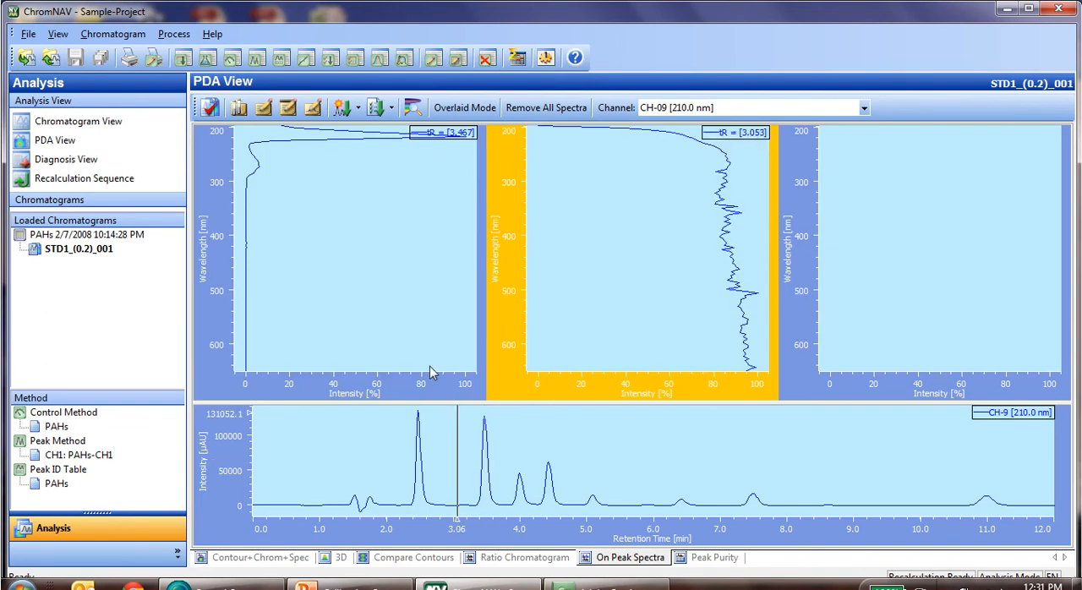
Add the spectrum at 4.427 min to the first spectrum plot, overlaid on the 3.467 min spectrum.
left_click(366, 335)
right_click(459, 436)
left_click(520, 369)
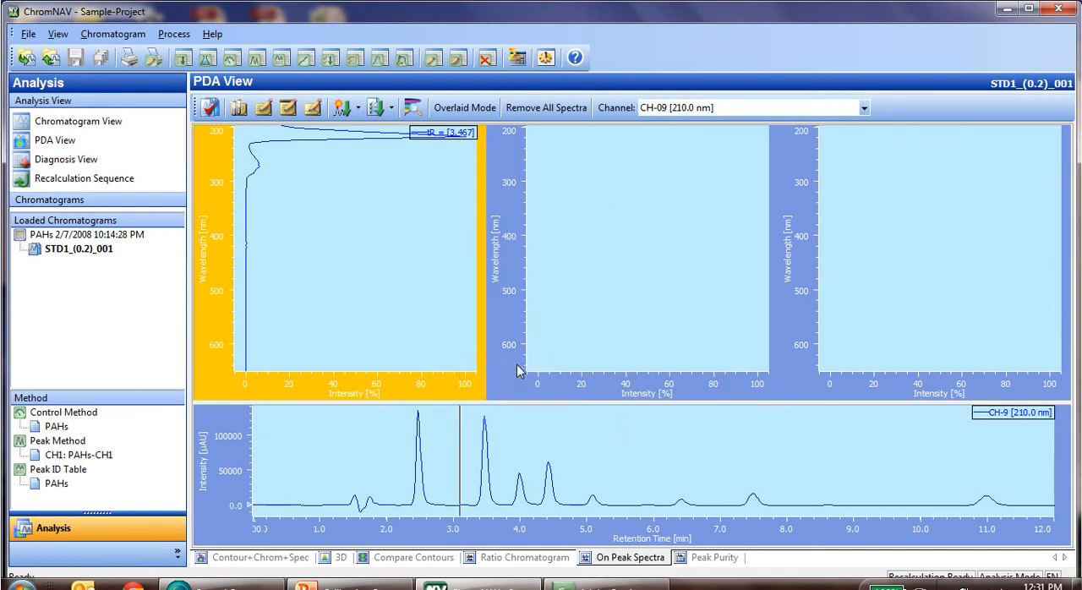
left_click(551, 451)
left_click(506, 474)
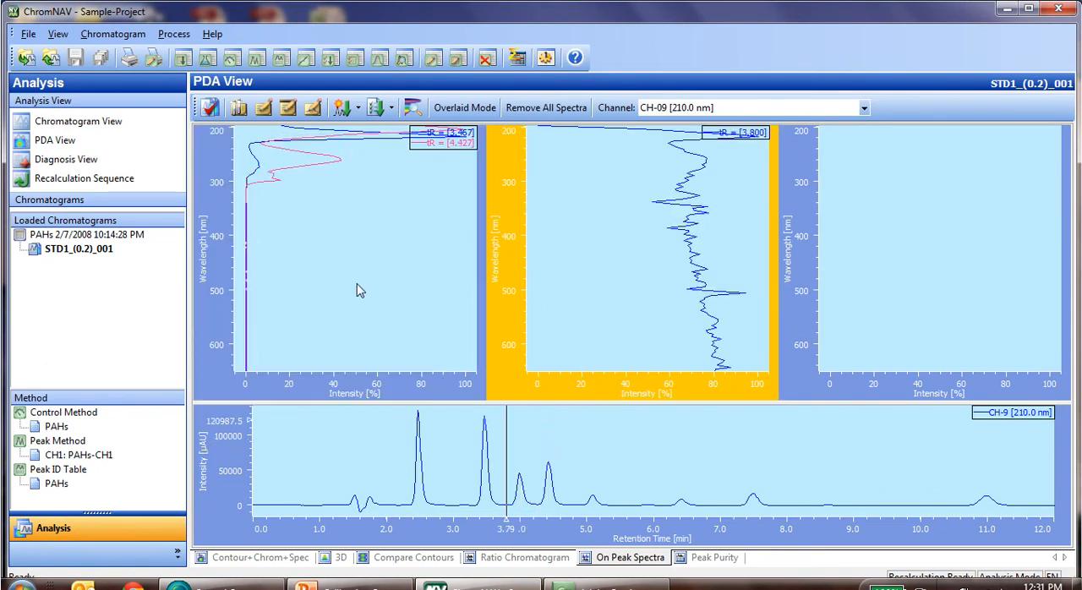
Delete the tR = [4.427] spectrum from the first spectrum plot.
left_click(327, 249)
right_click(326, 249)
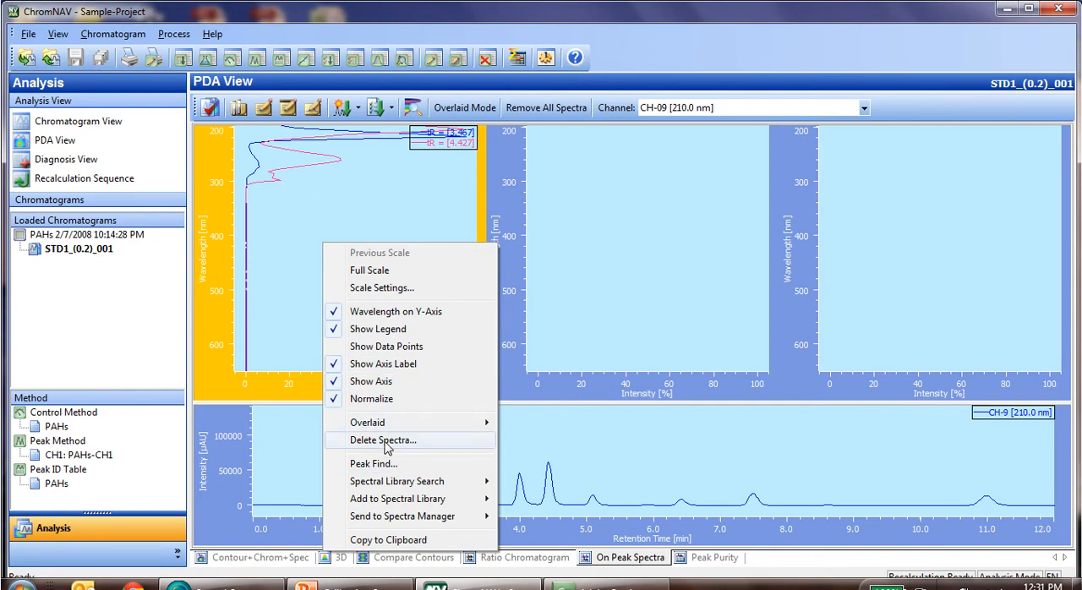
left_click(363, 440)
left_click(435, 116)
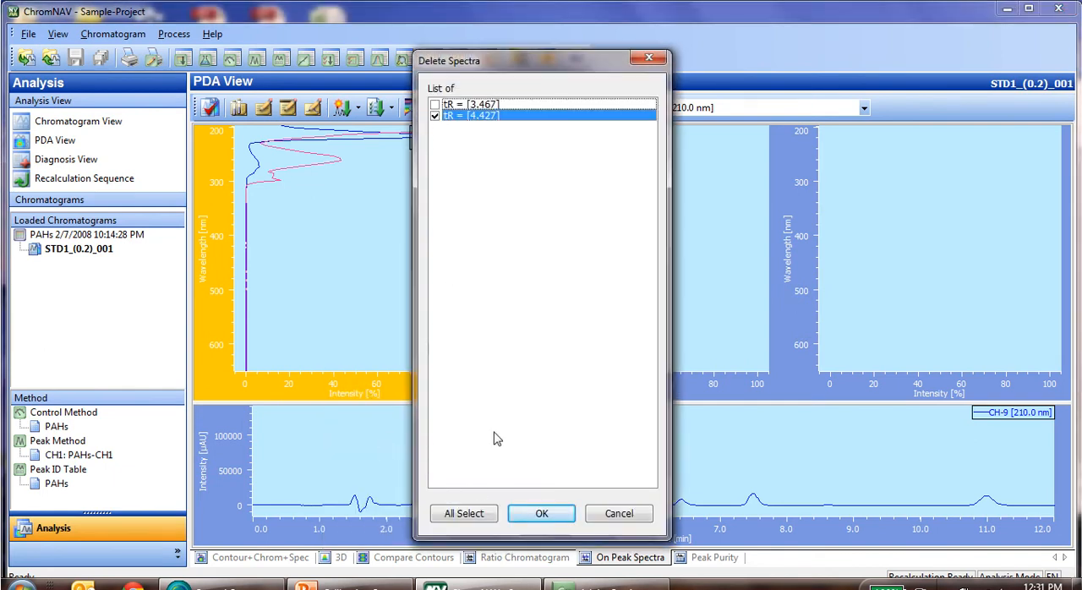
left_click(542, 513)
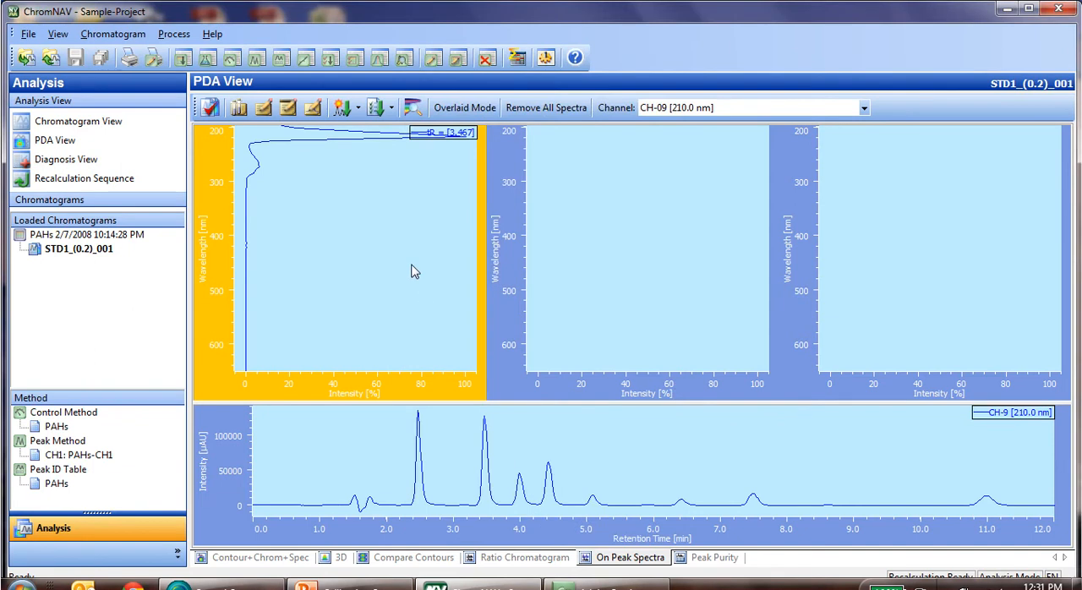
Add the spectrum at 4.000 min to the second plot and the one at 4.440 min to the third plot.
left_click(619, 300)
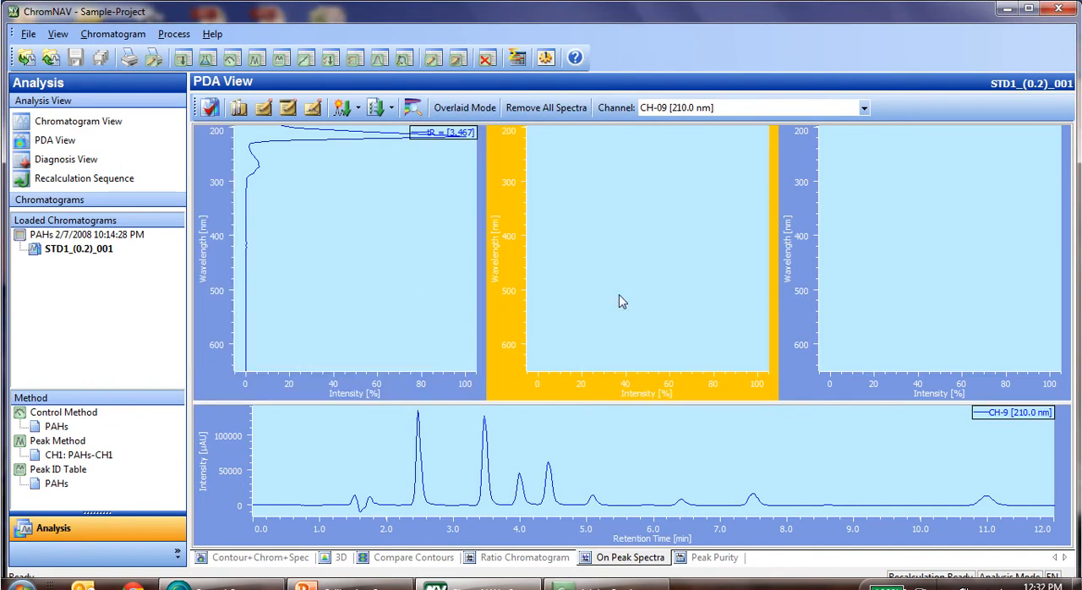
right_click(516, 440)
left_click(581, 369)
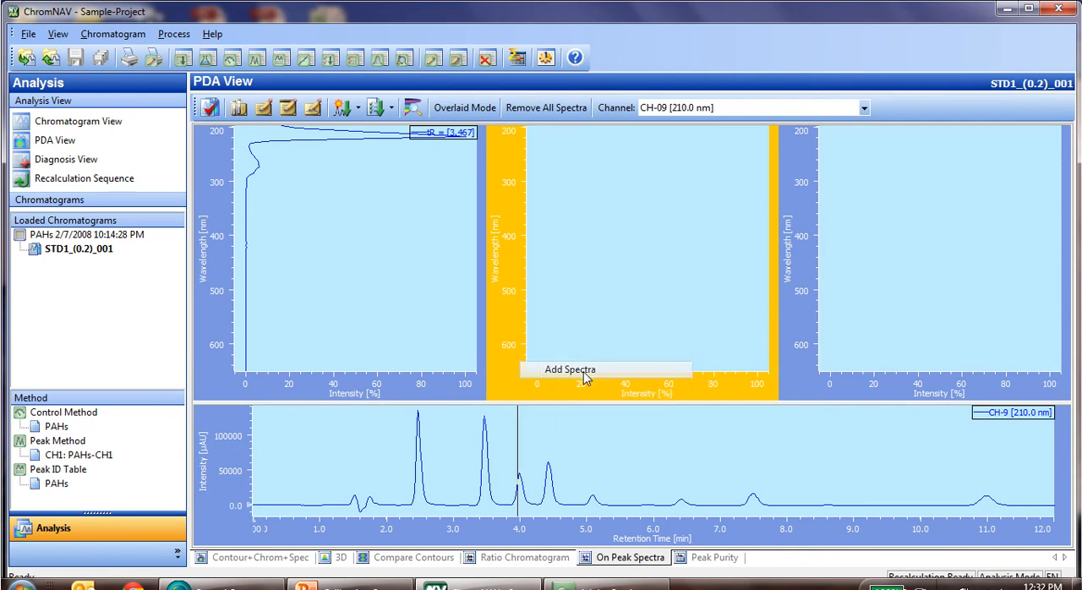
left_click(523, 463)
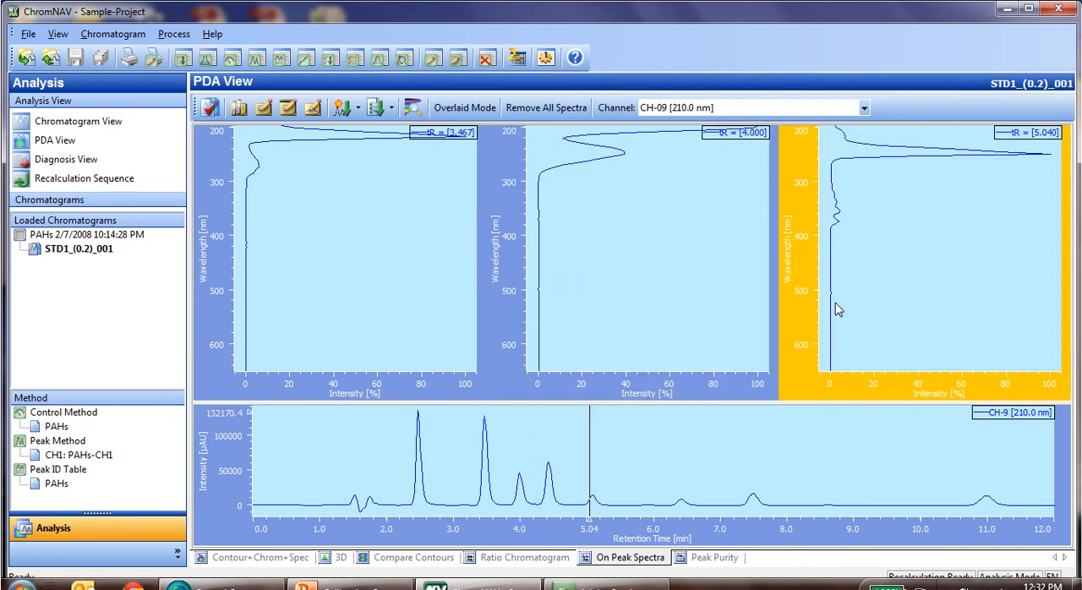
left_click(550, 488)
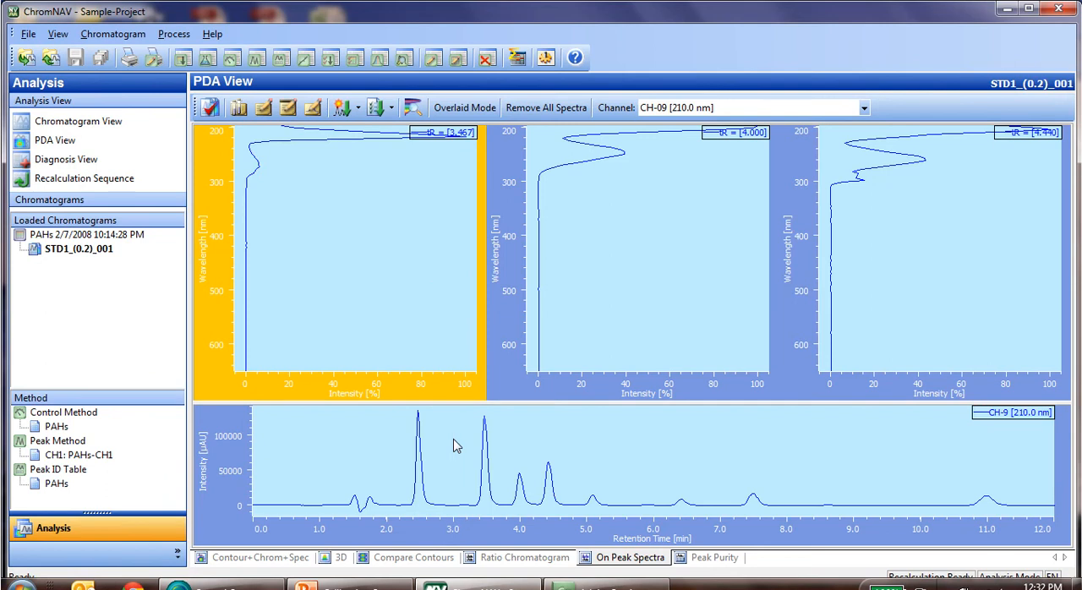
Add all spectra from the three plots to the PAHs spectral library.
right_click(399, 298)
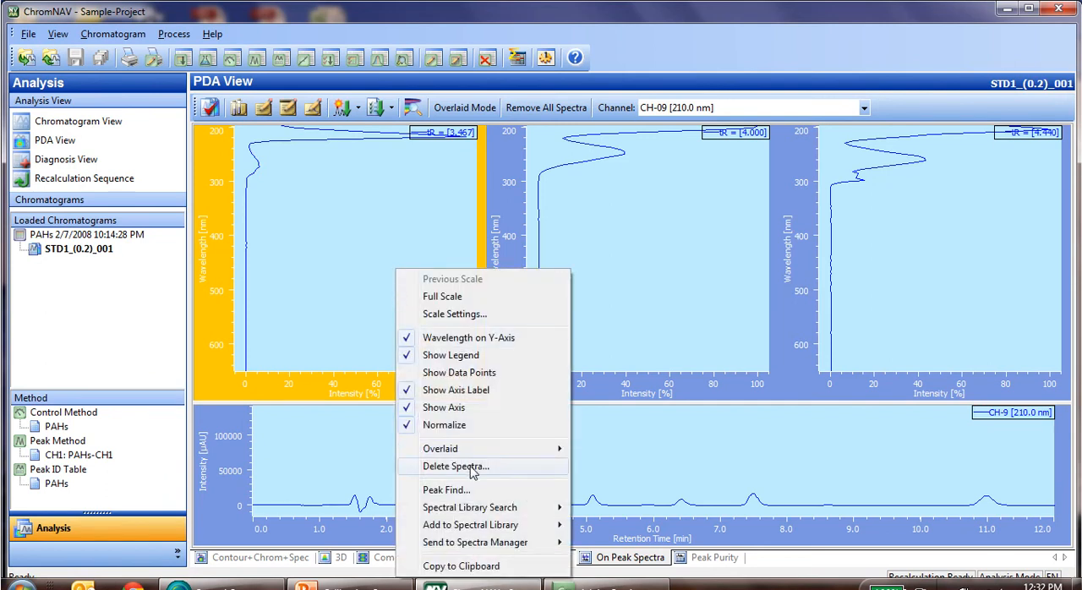
mouse_move(494, 525)
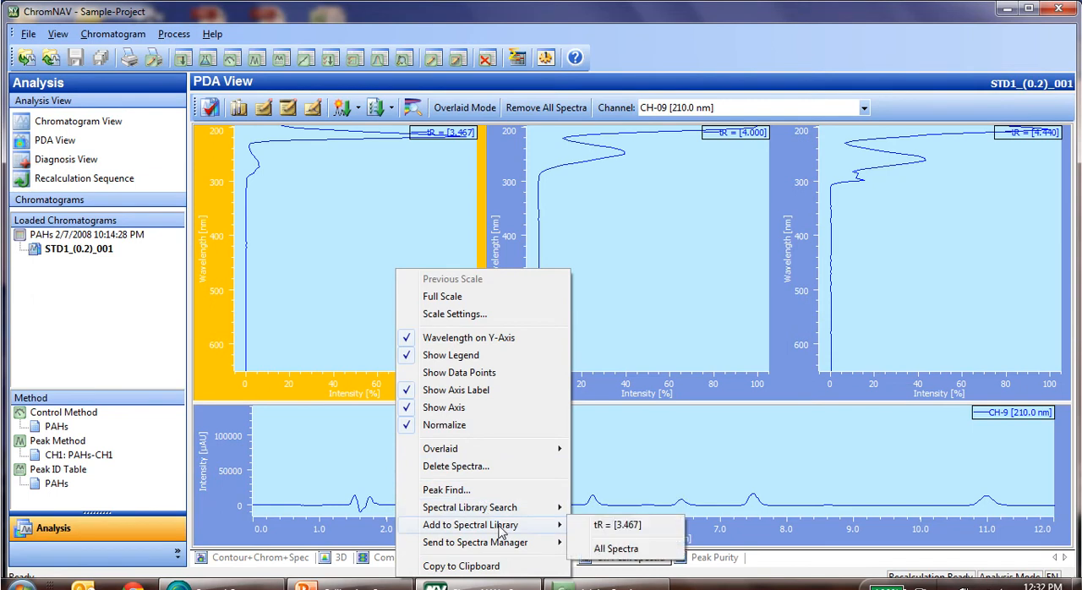
left_click(608, 551)
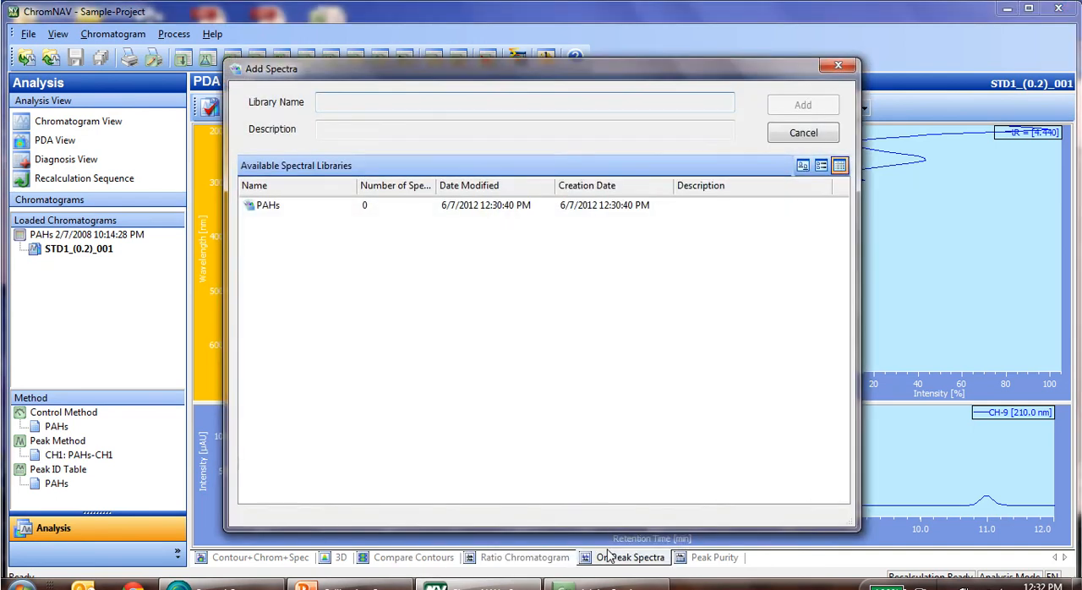
left_click(267, 208)
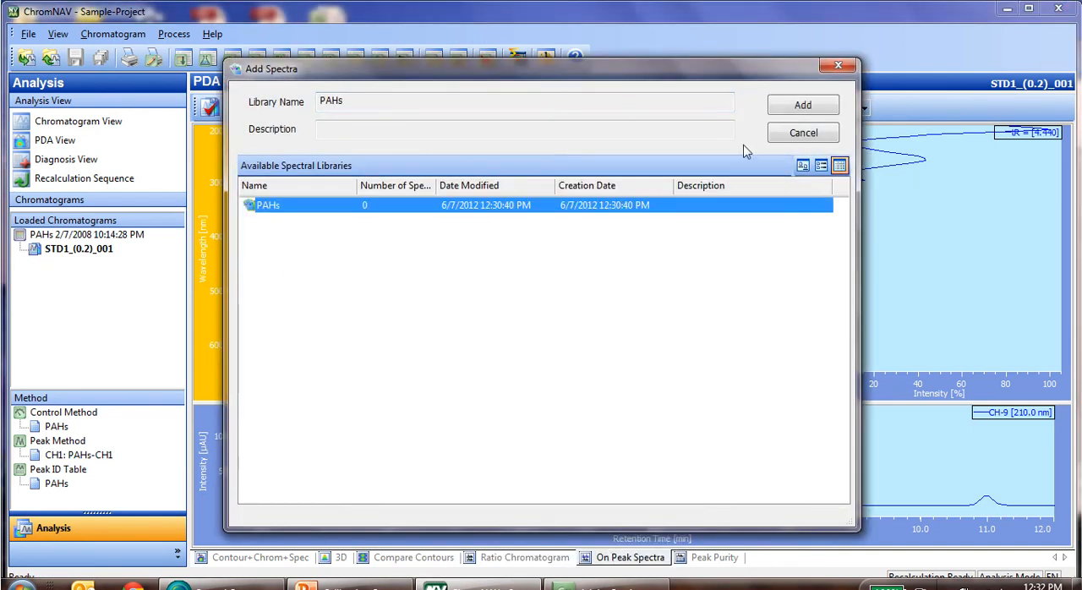
left_click(795, 109)
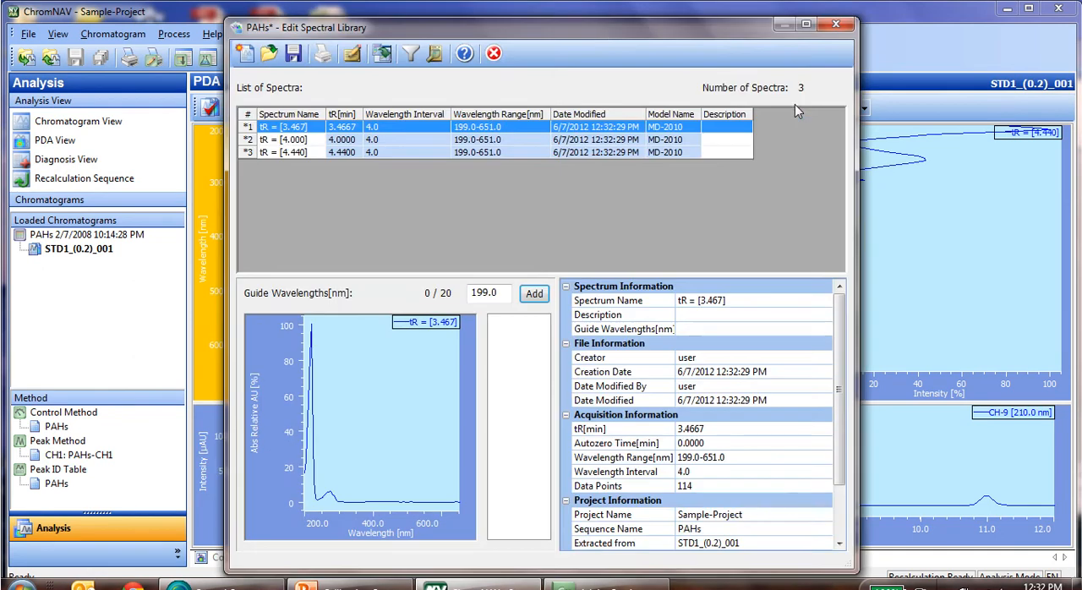
Save the PAHs spectral library with the added spectra and close its editor.
left_click_drag(568, 33, 715, 32)
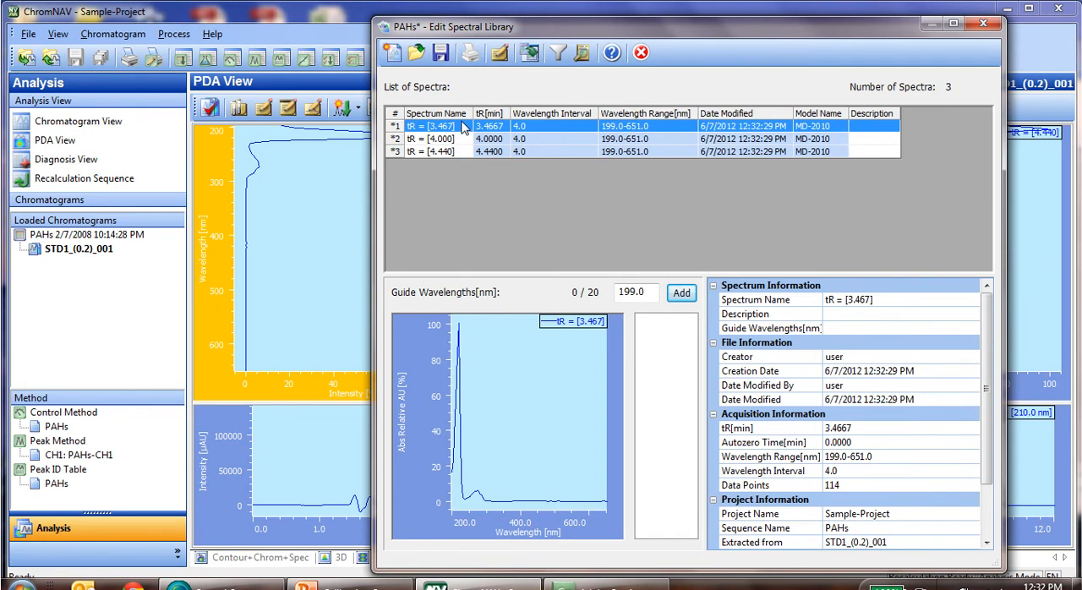
left_click(323, 161)
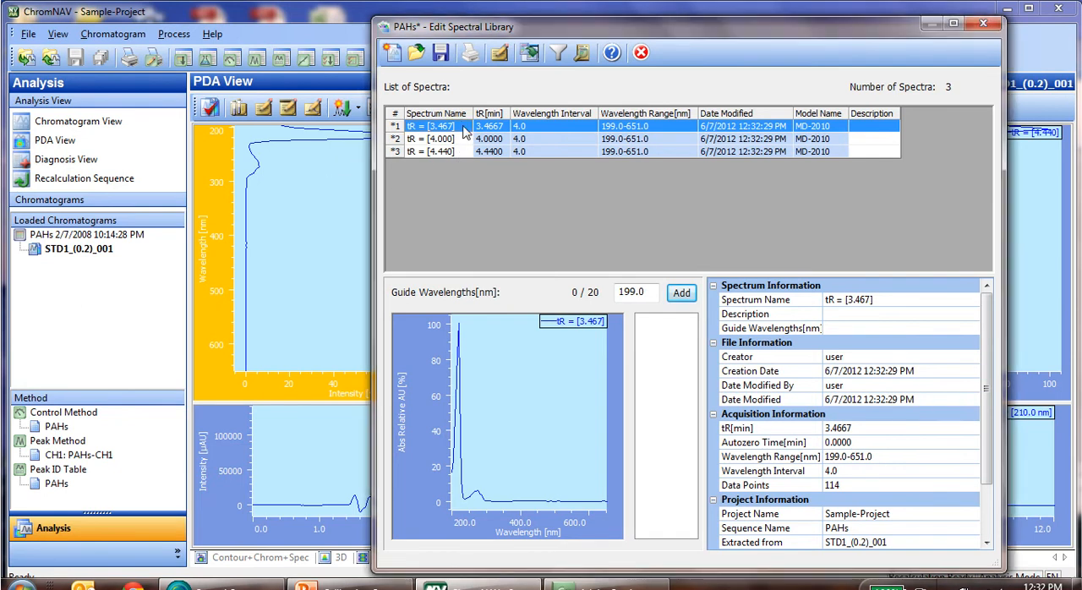
left_click(441, 58)
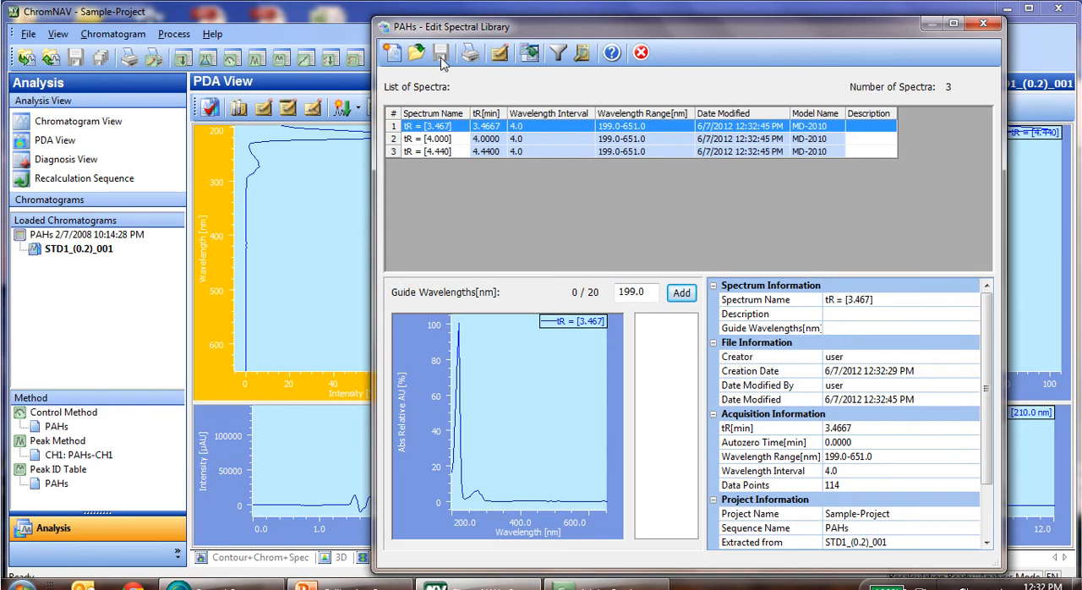
left_click(983, 24)
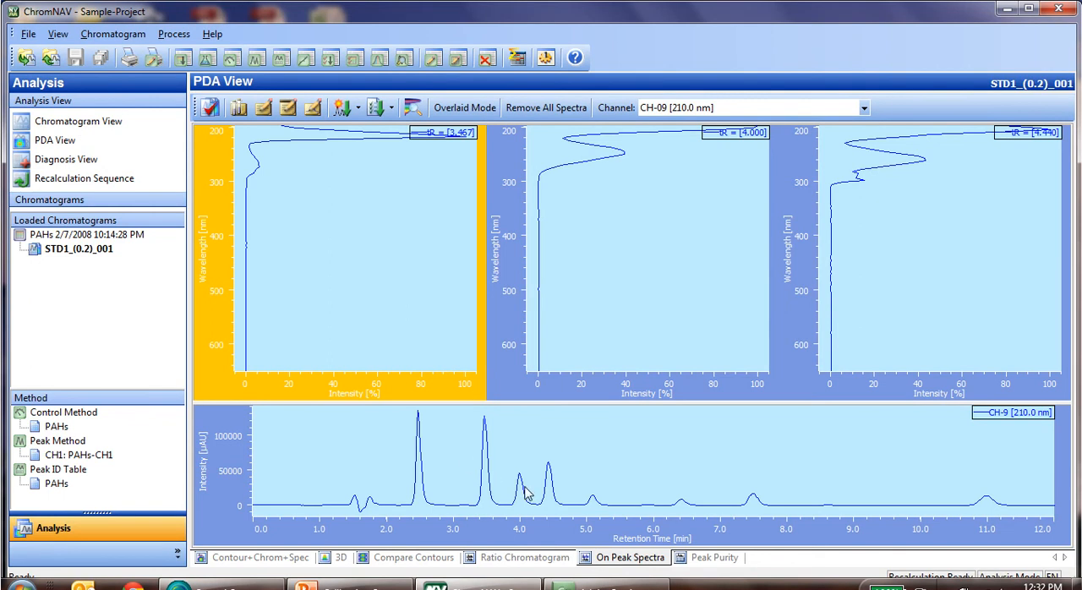
Delete the tR = [3.467] spectrum from the first spectrum plot.
right_click(433, 325)
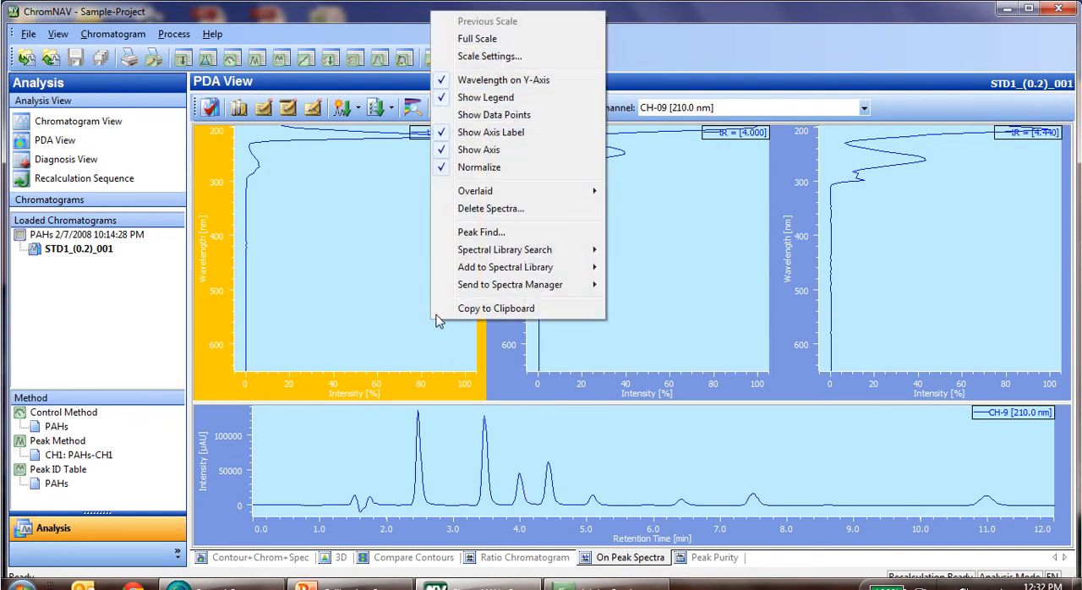
left_click(486, 208)
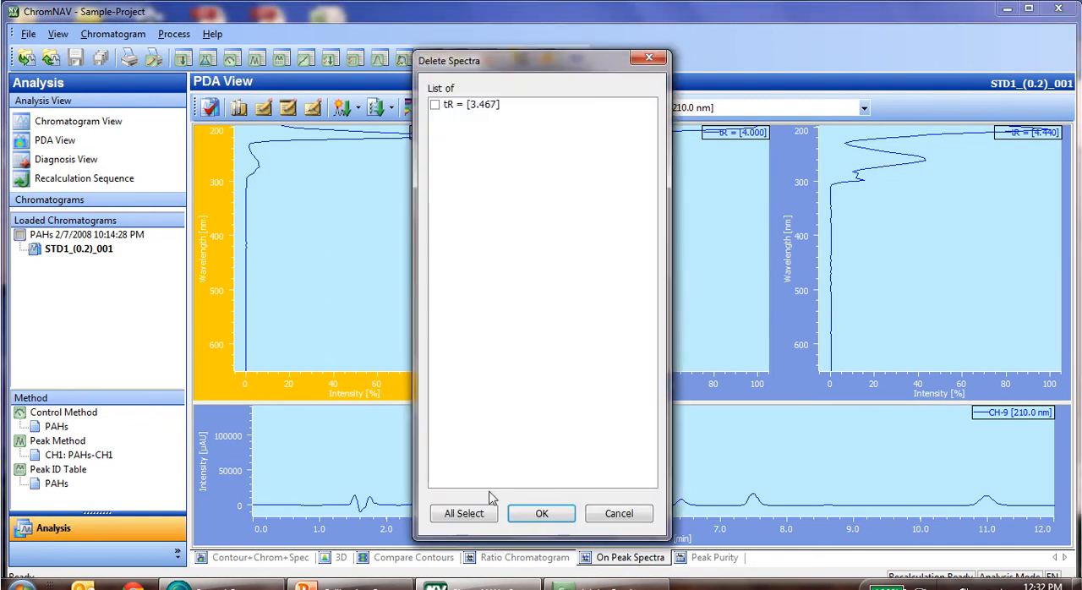
left_click(463, 513)
left_click(539, 513)
Delete the tR = [4.000] spectrum from the second spectrum plot.
right_click(635, 309)
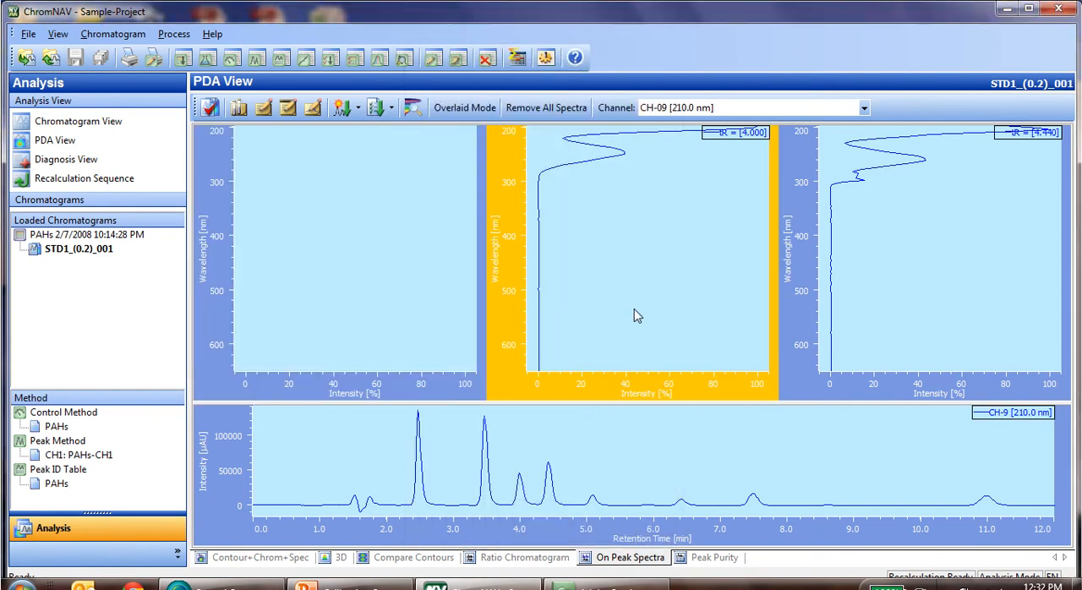
left_click(694, 466)
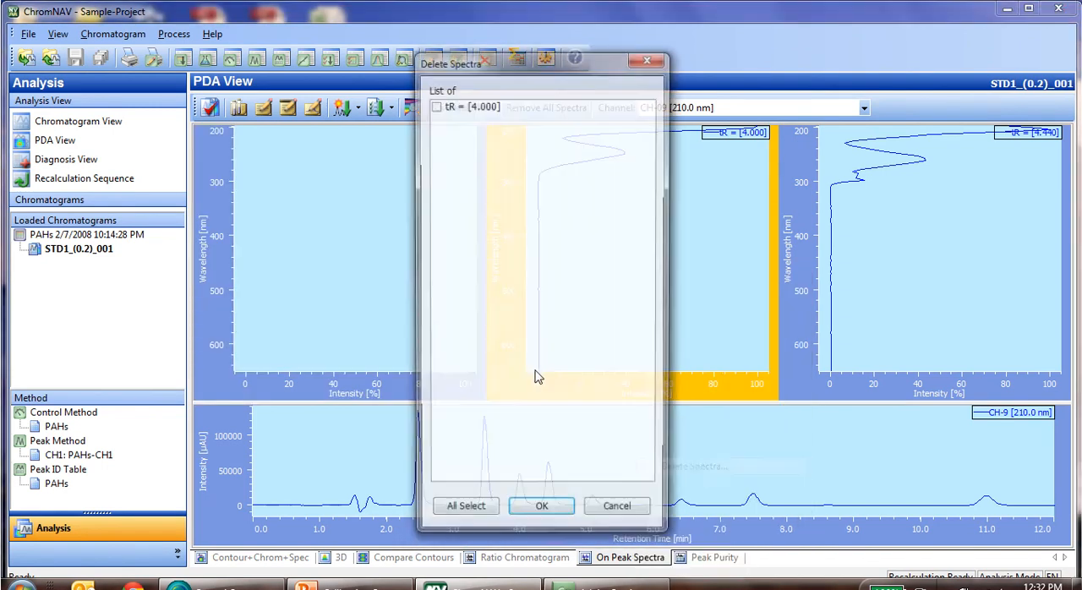
left_click(461, 513)
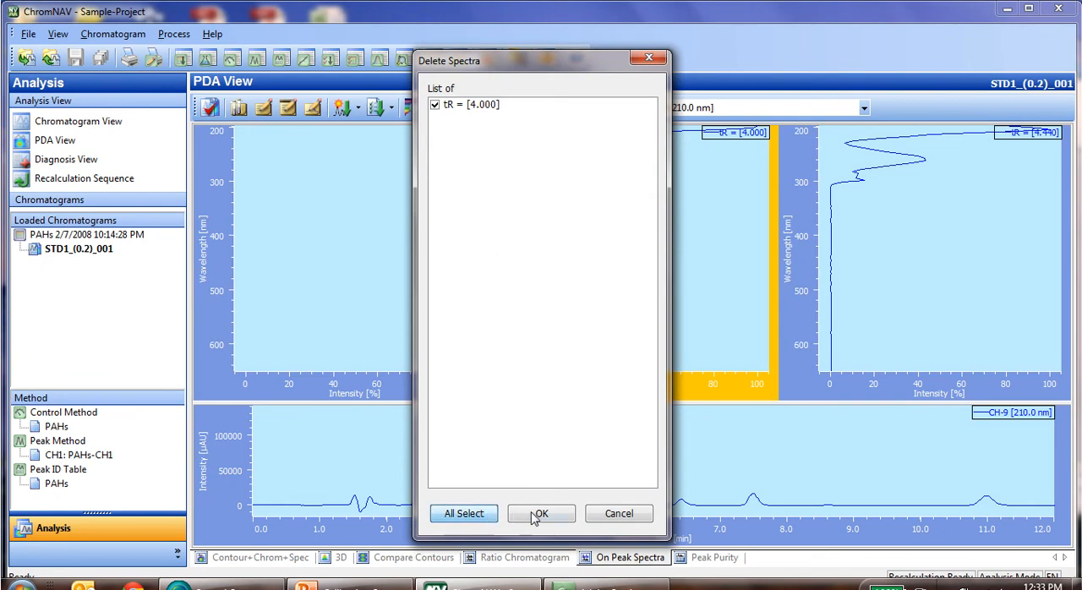
left_click(536, 513)
Delete the tR = [4.440] spectrum from the third spectrum plot.
right_click(825, 338)
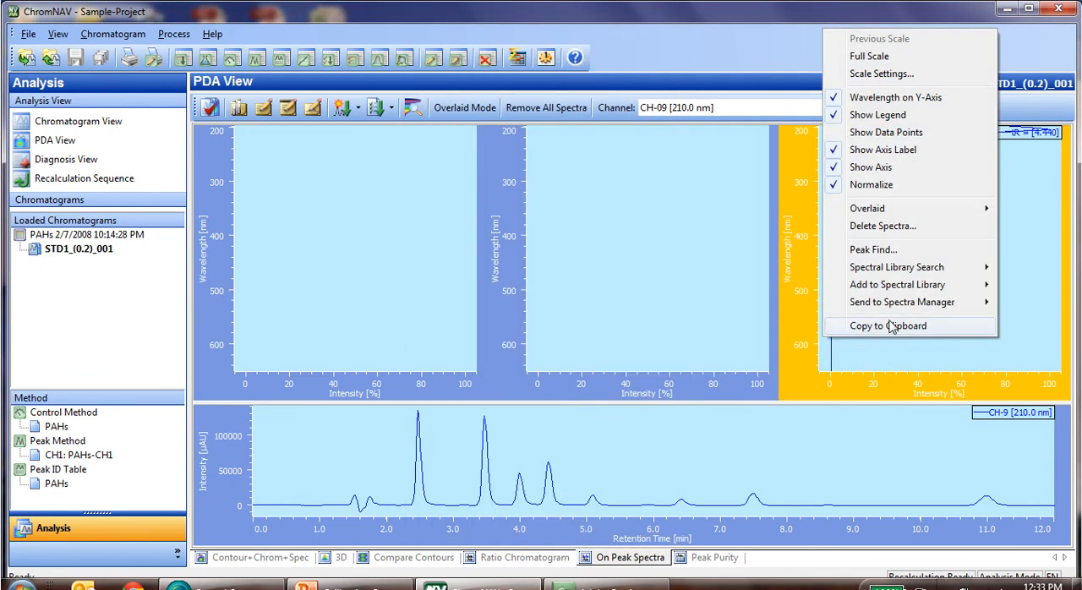
left_click(882, 225)
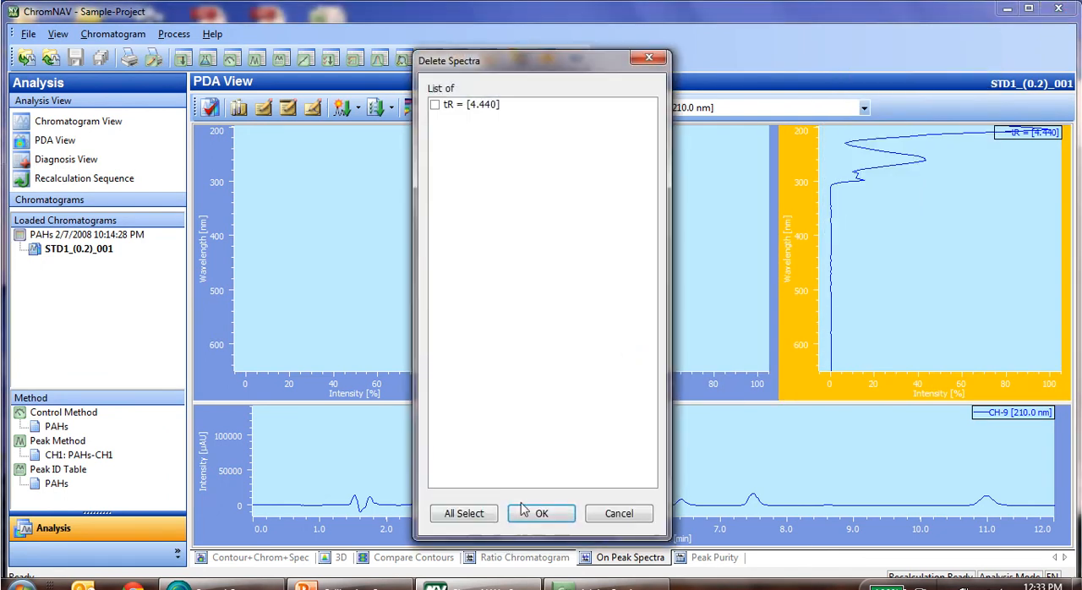
left_click(481, 516)
left_click(535, 513)
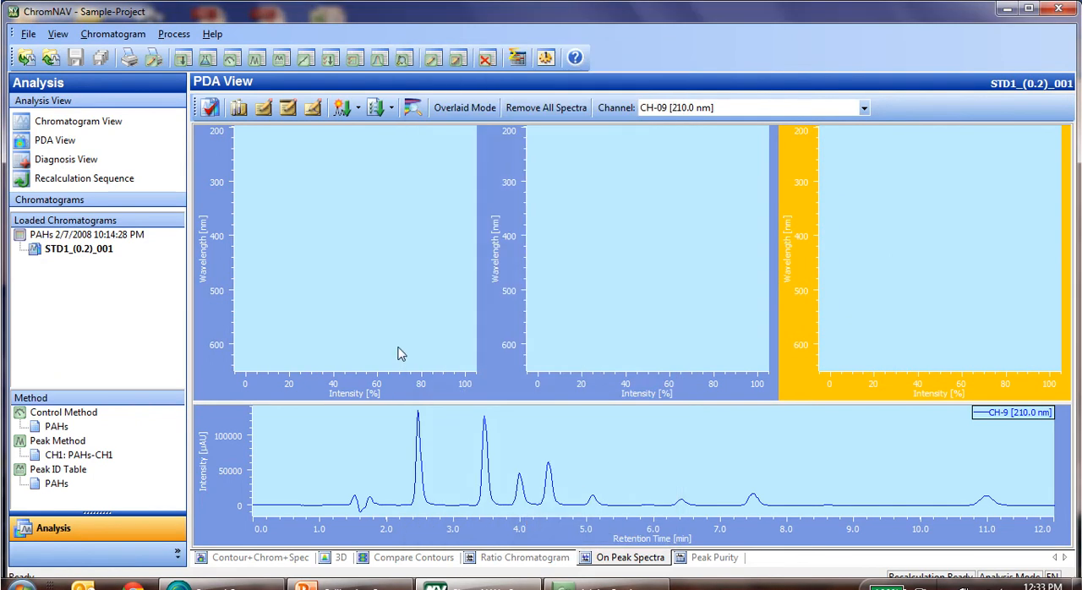
Add the peak spectra at 5.093, 6.387 and 7.480 min to the first, second and third plots respectively.
left_click(417, 373)
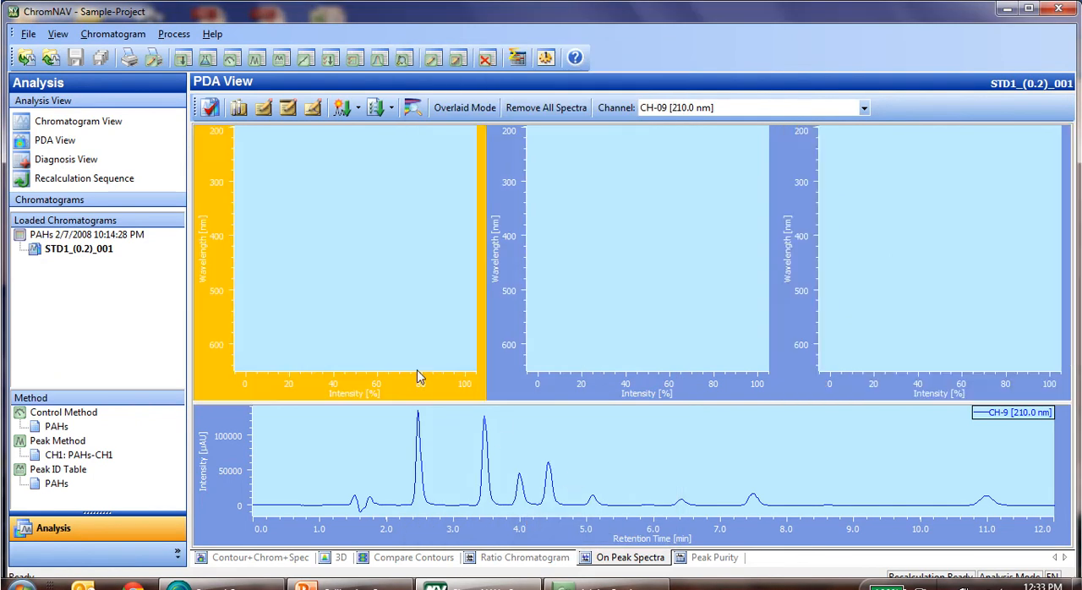
right_click(571, 480)
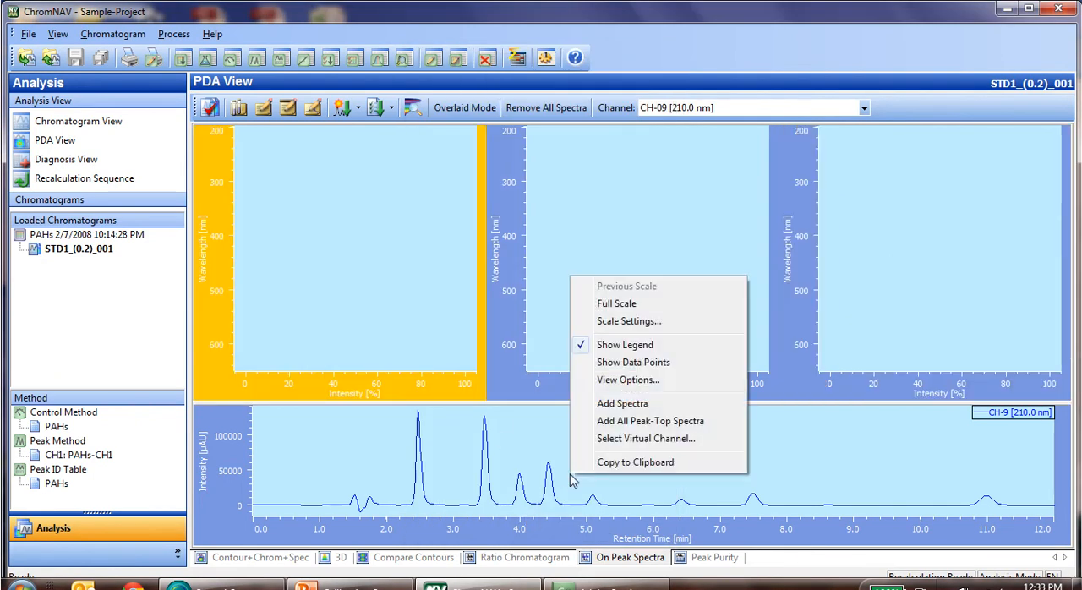
left_click(645, 410)
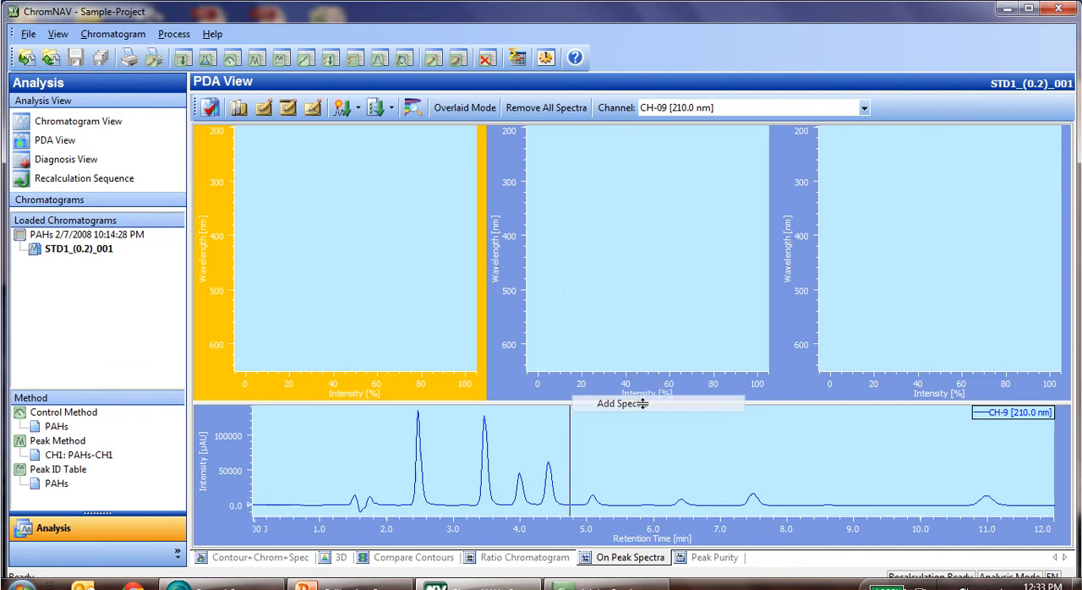
left_click(594, 463)
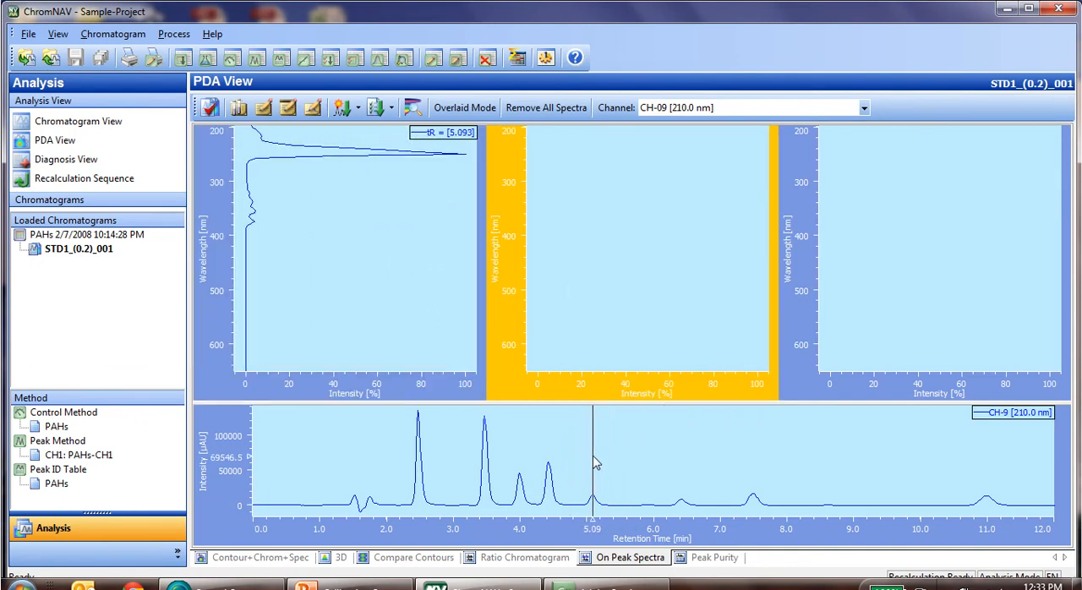
left_click(682, 465)
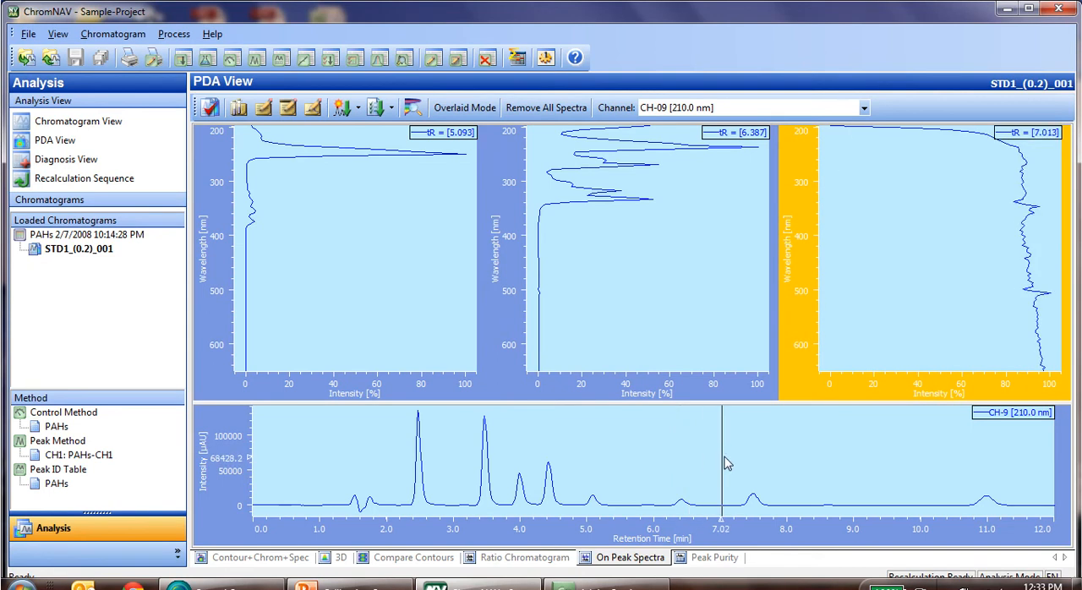
left_click(753, 463)
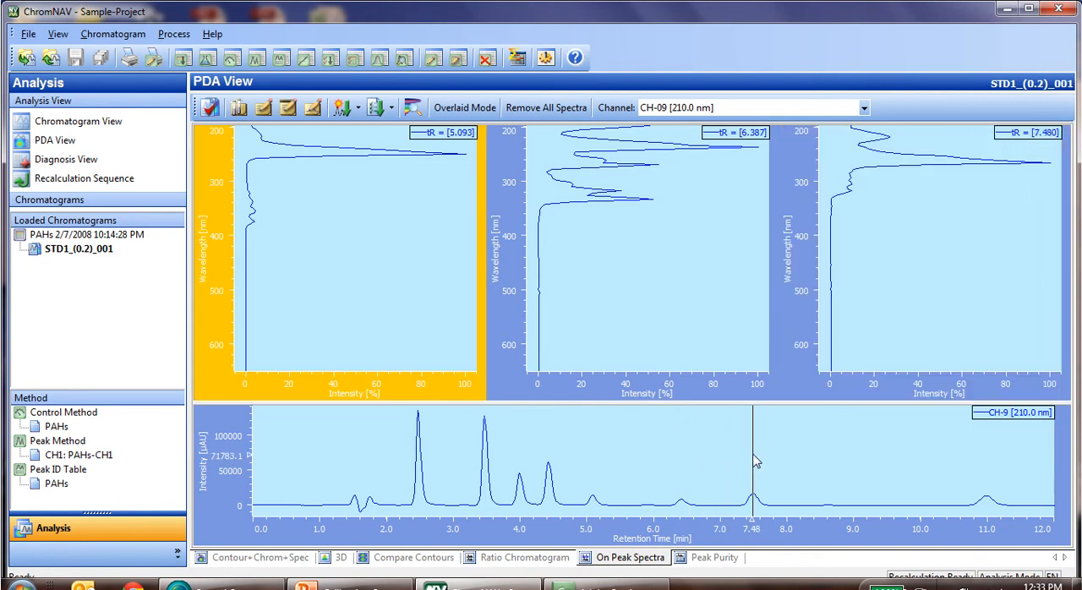
Add all spectra from the three plots to the existing PAHs spectral library, saving it and closing its editor.
right_click(440, 306)
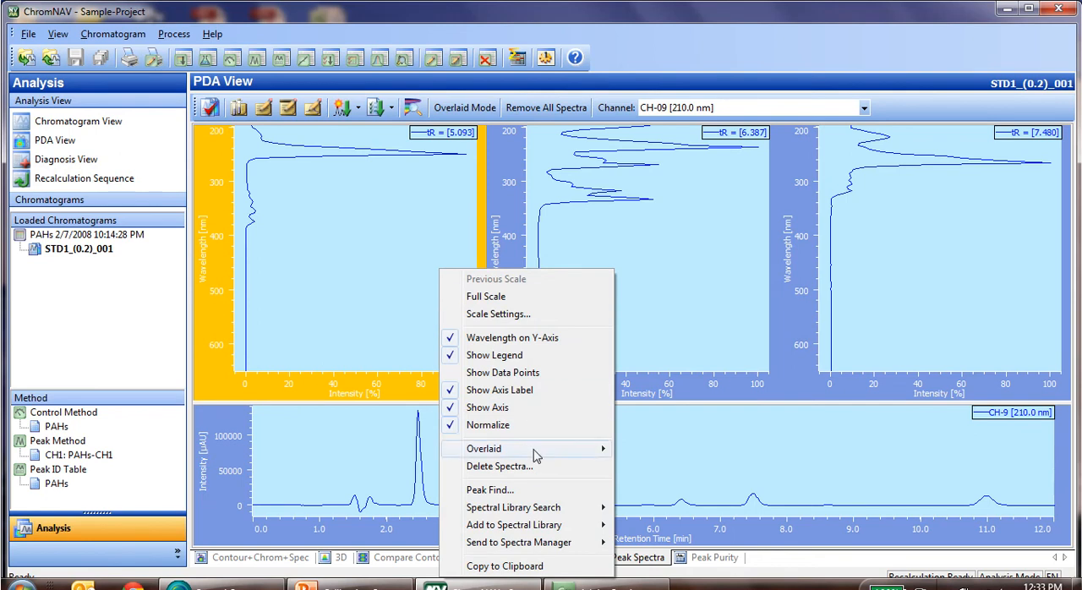
mouse_move(555, 530)
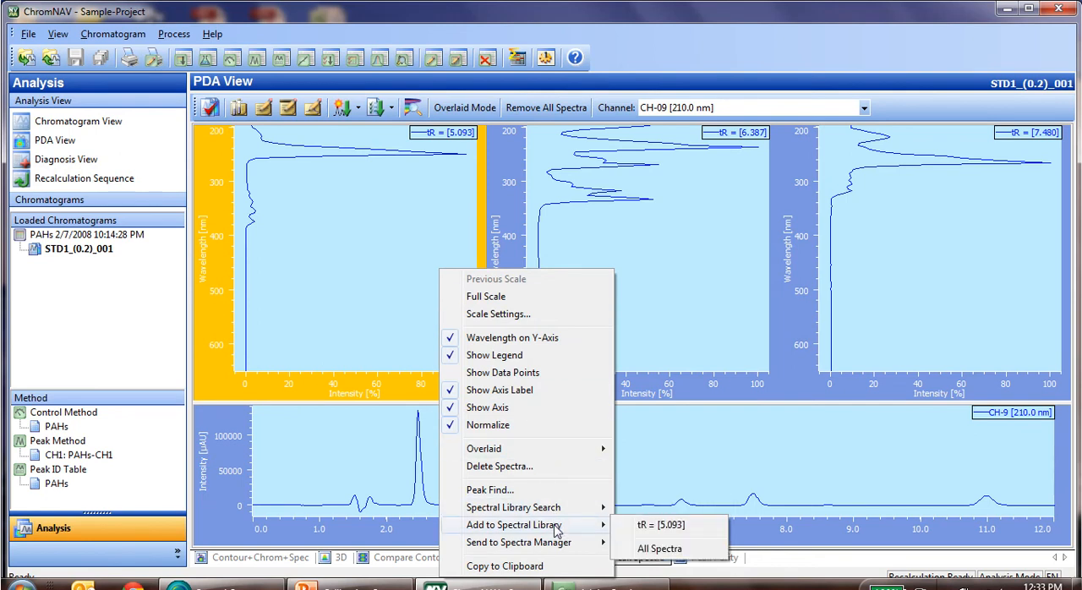
left_click(659, 549)
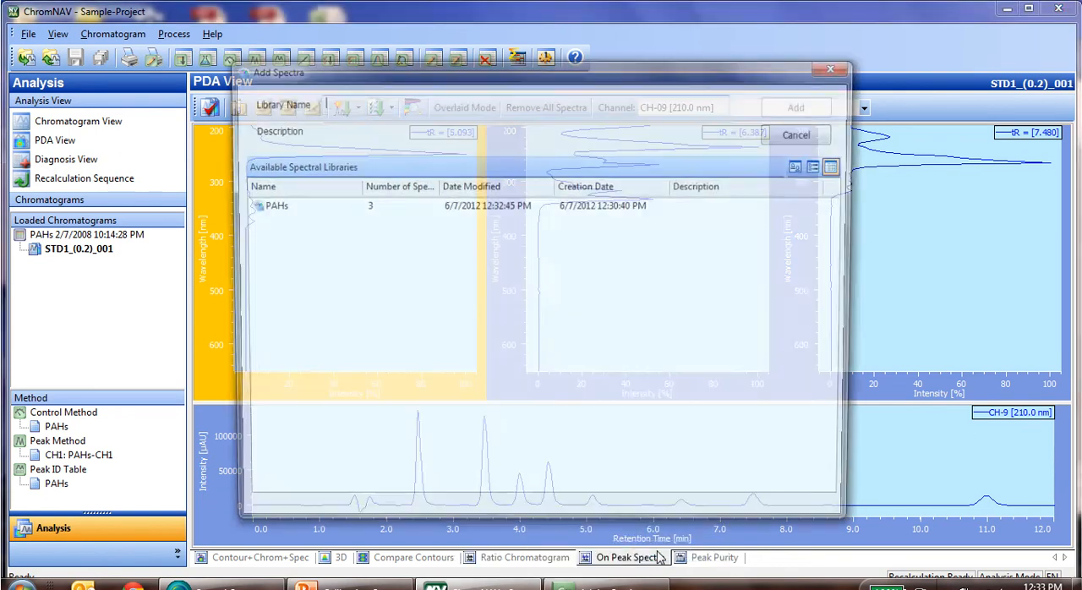
left_click(263, 211)
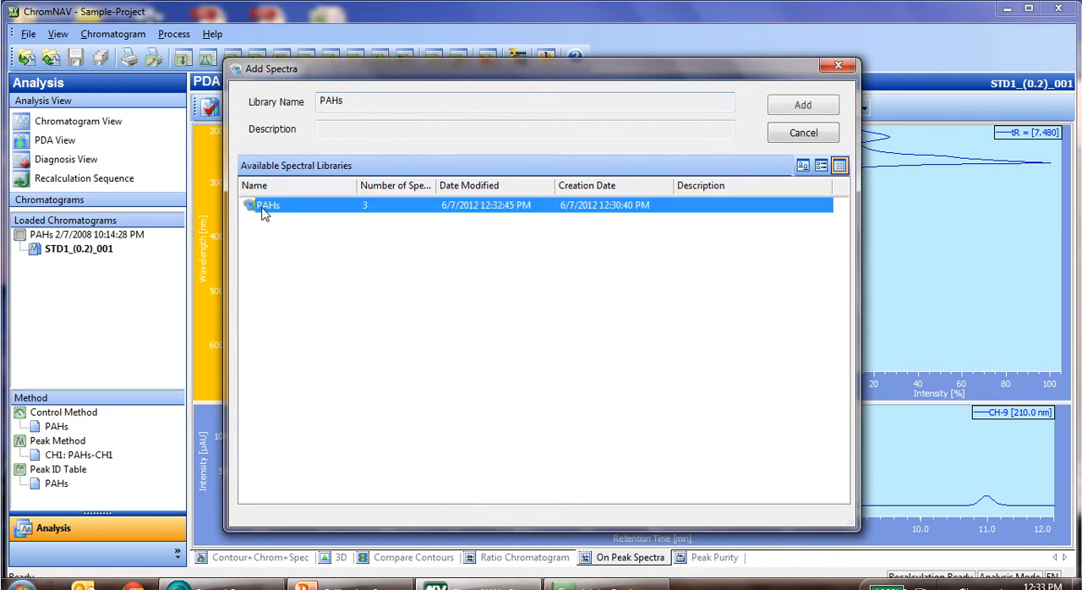
left_click(802, 106)
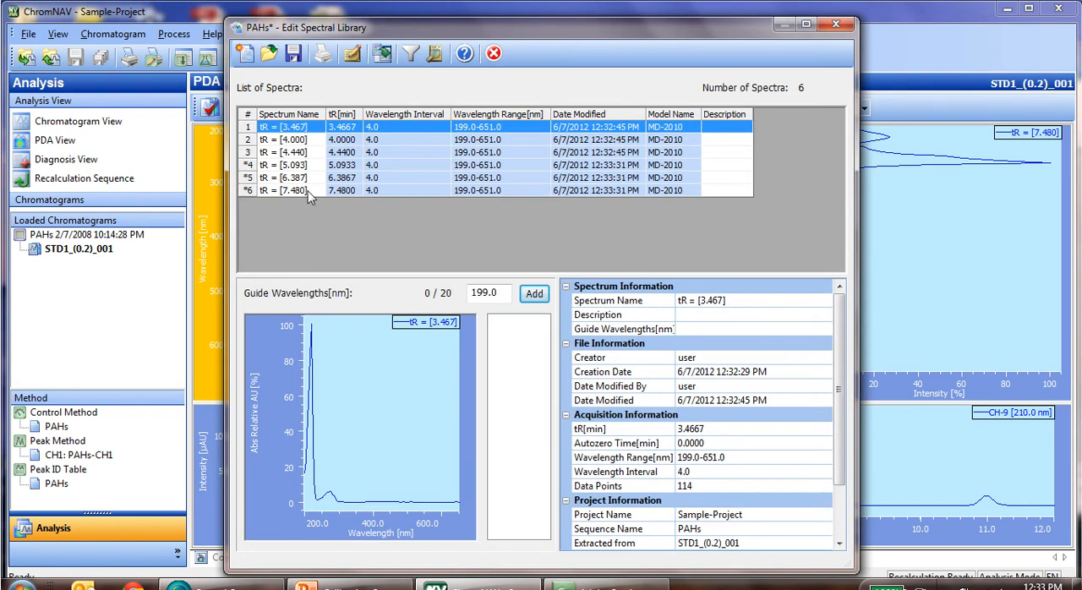
left_click(294, 55)
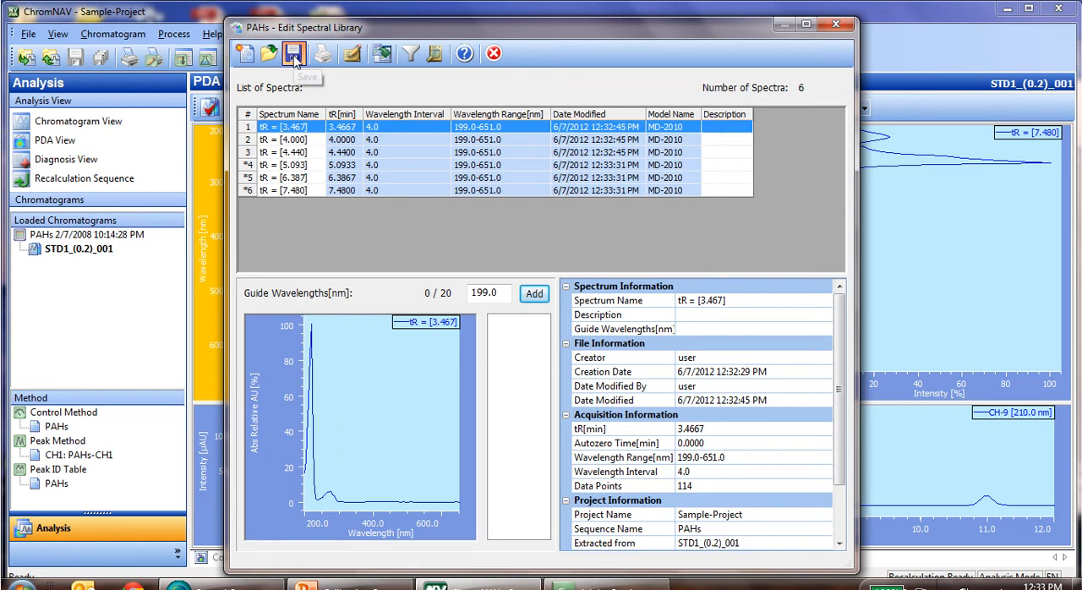
left_click(835, 24)
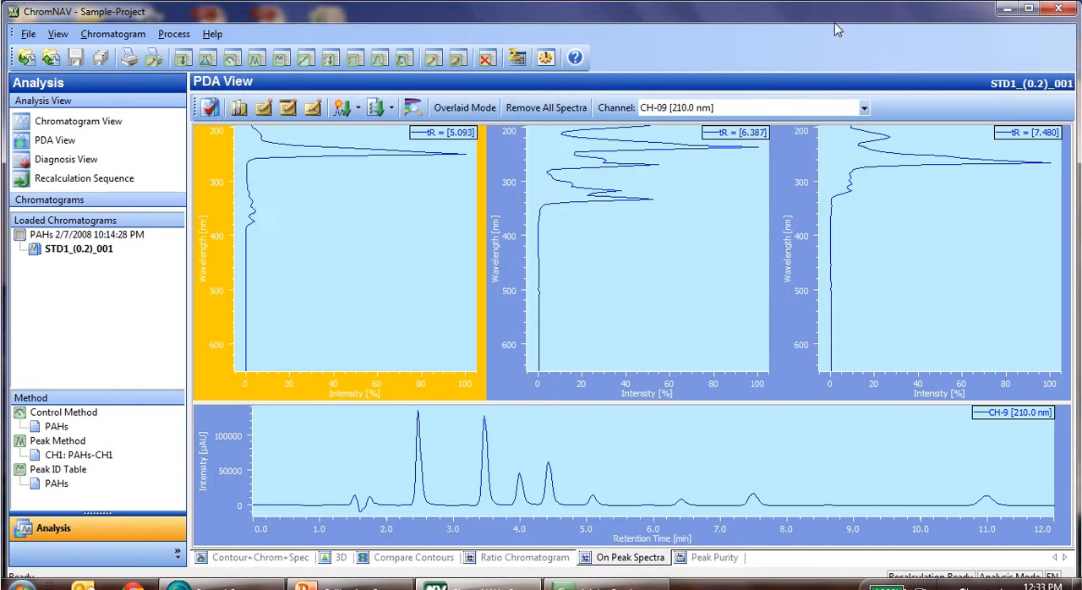
Show the chromatogram view and open the PAHs spectral library in its editor, placed so the peak names remain readable.
left_click(85, 127)
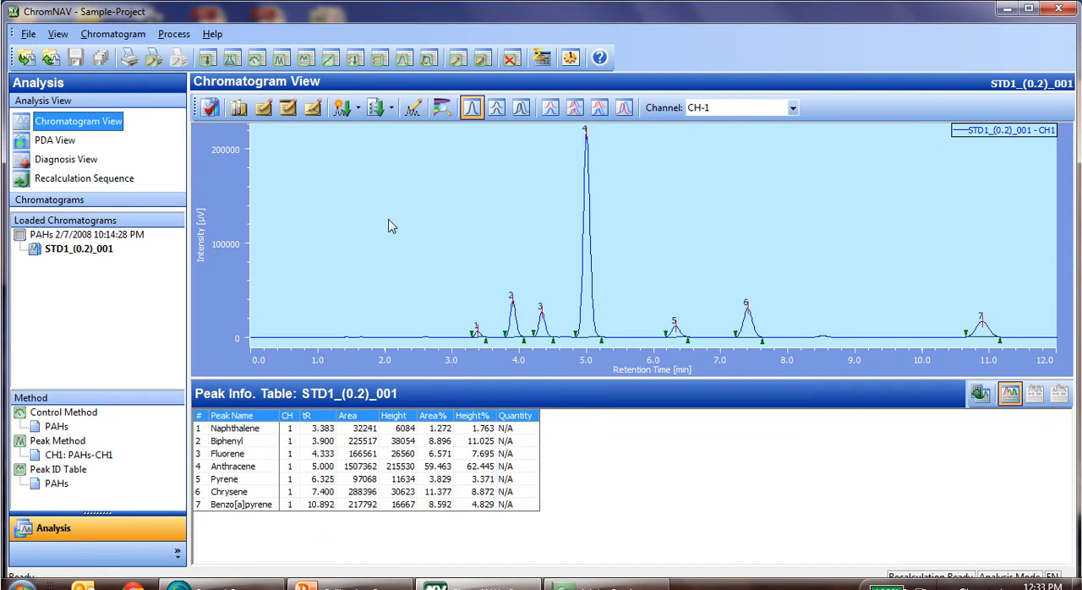
left_click(28, 34)
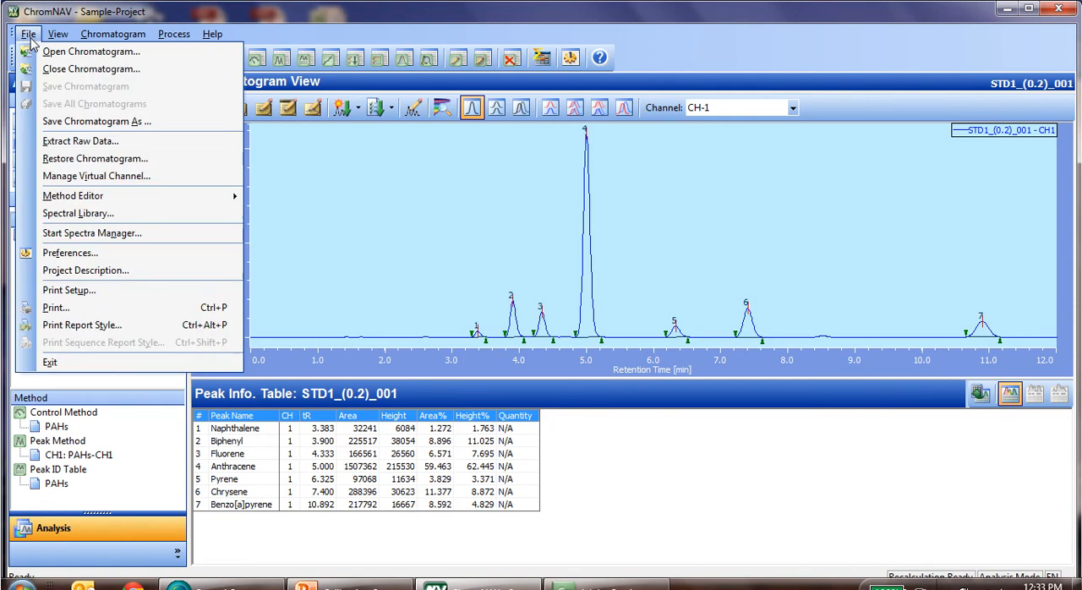
left_click(88, 215)
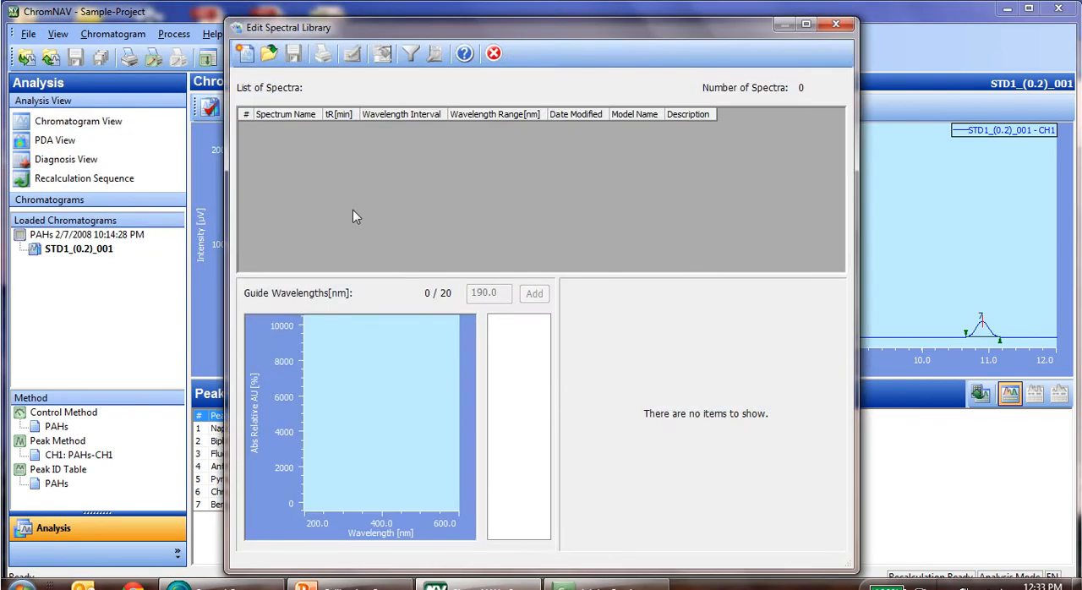
left_click(269, 53)
double_click(275, 210)
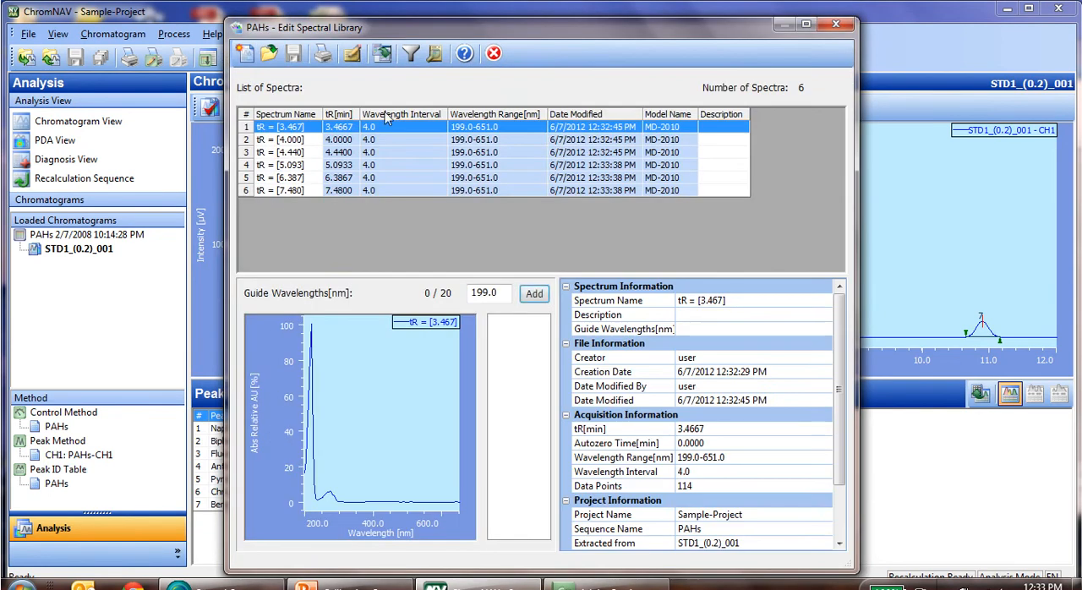
left_click_drag(430, 33, 554, 40)
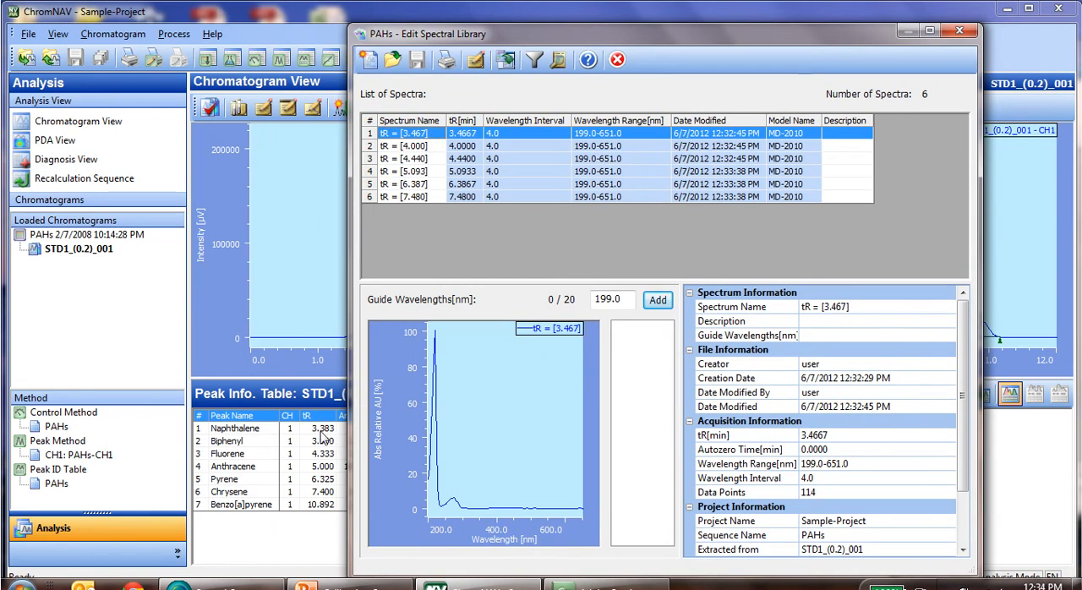
Rename the library spectra tR = [3.467] as Napthalene and tR = [4.000] as Biphenyl.
double_click(437, 142)
type("Napthalene")
left_click(436, 147)
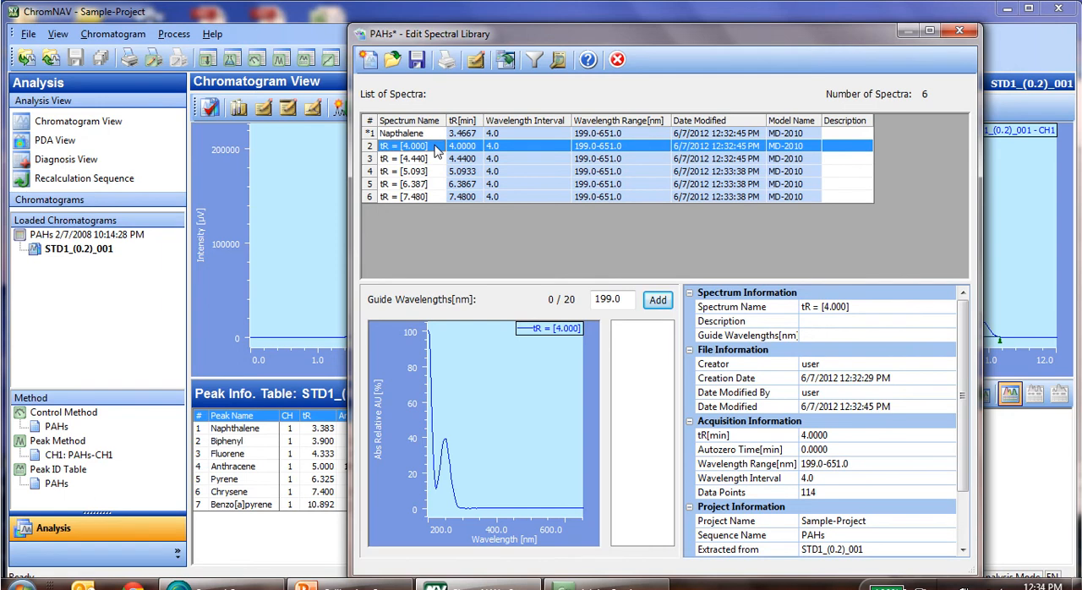
double_click(436, 148)
type("Bip")
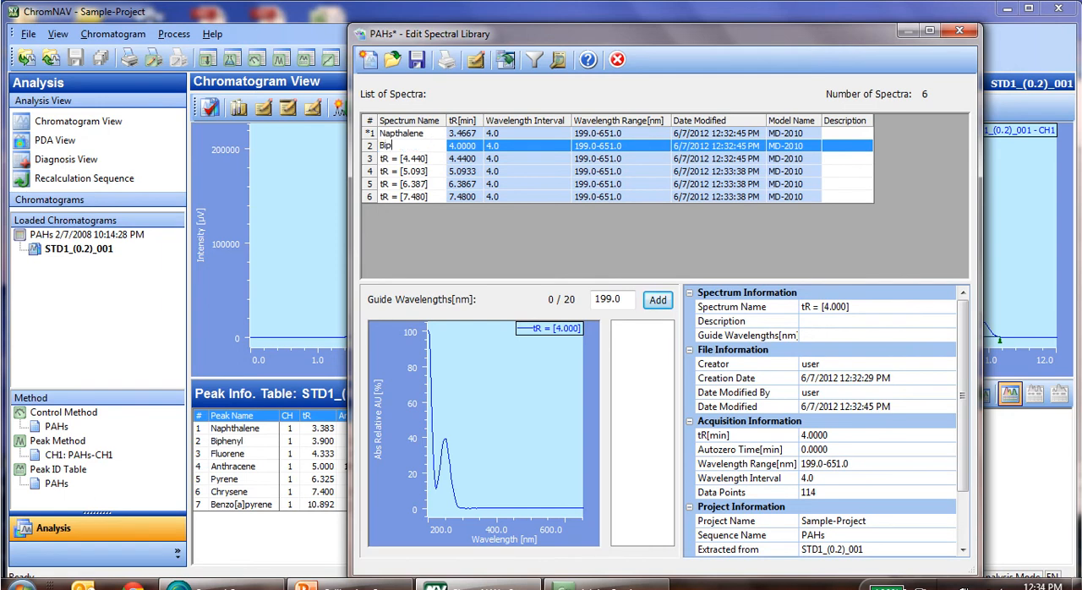
type("henyl")
Rename the library spectra tR = [4.440] as Fluorene and tR = [5.093] as Anthracene.
left_click(435, 164)
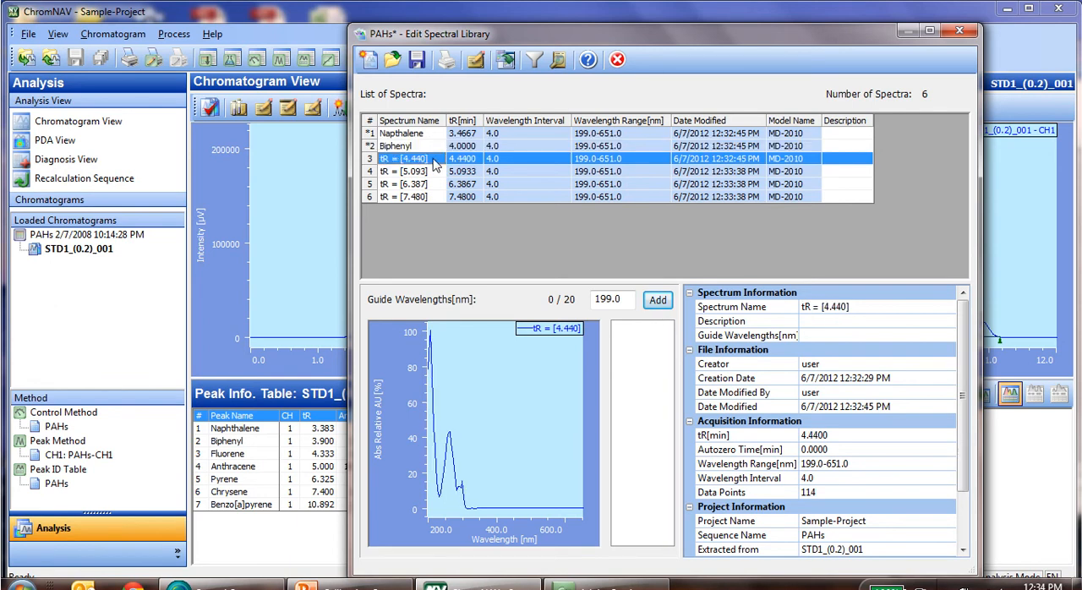
left_click(435, 164)
type("Fluorene")
left_click(435, 175)
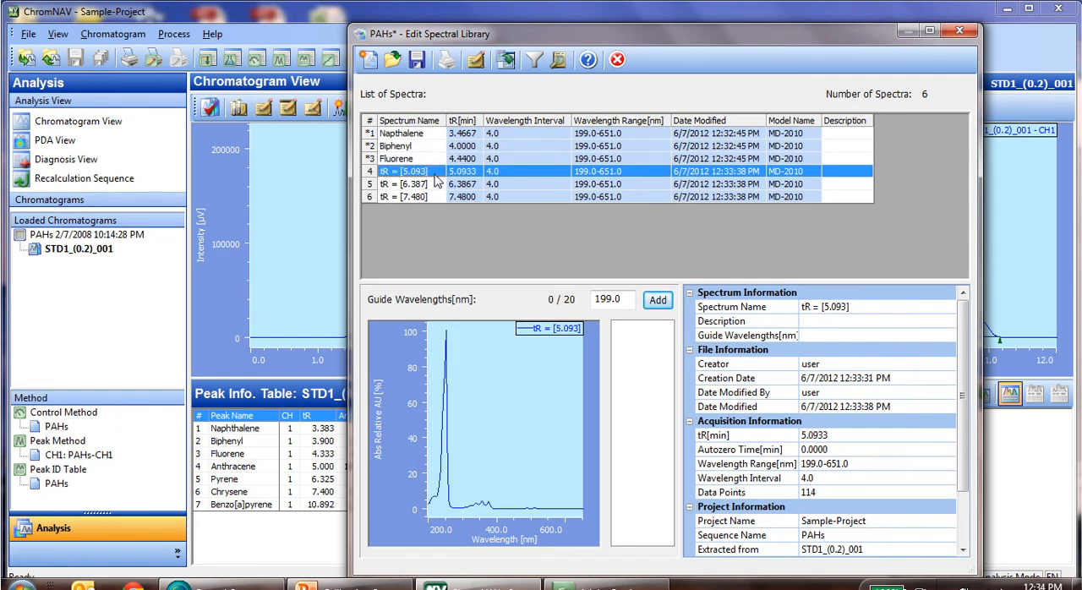
left_click(435, 175)
type("Anthracene")
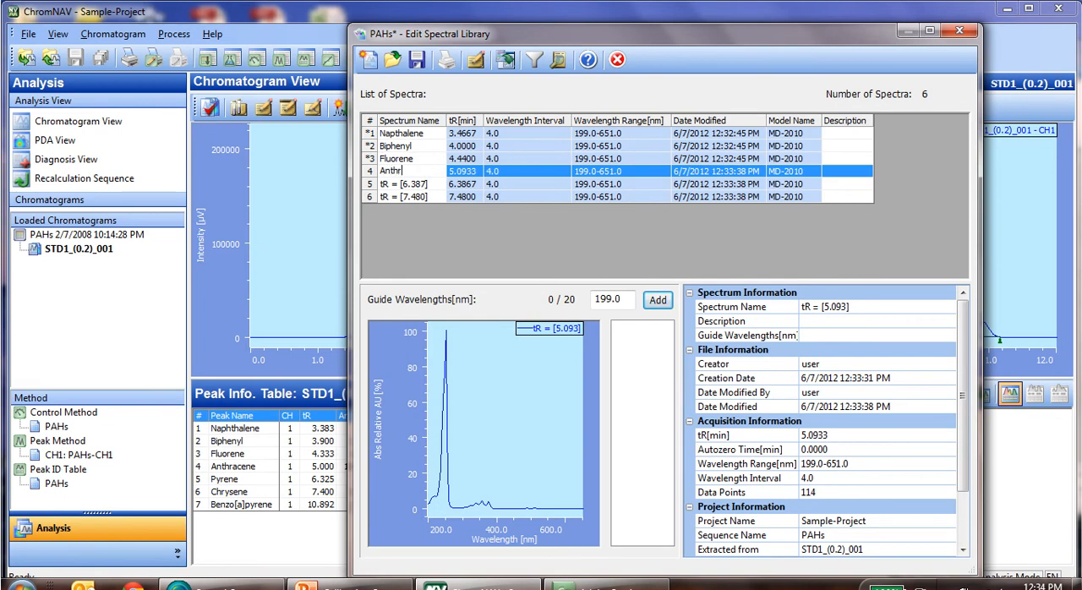
Rename the library spectra tR = [6.387] as Pyrene and tR = [7.480] as Chrysene.
left_click(435, 185)
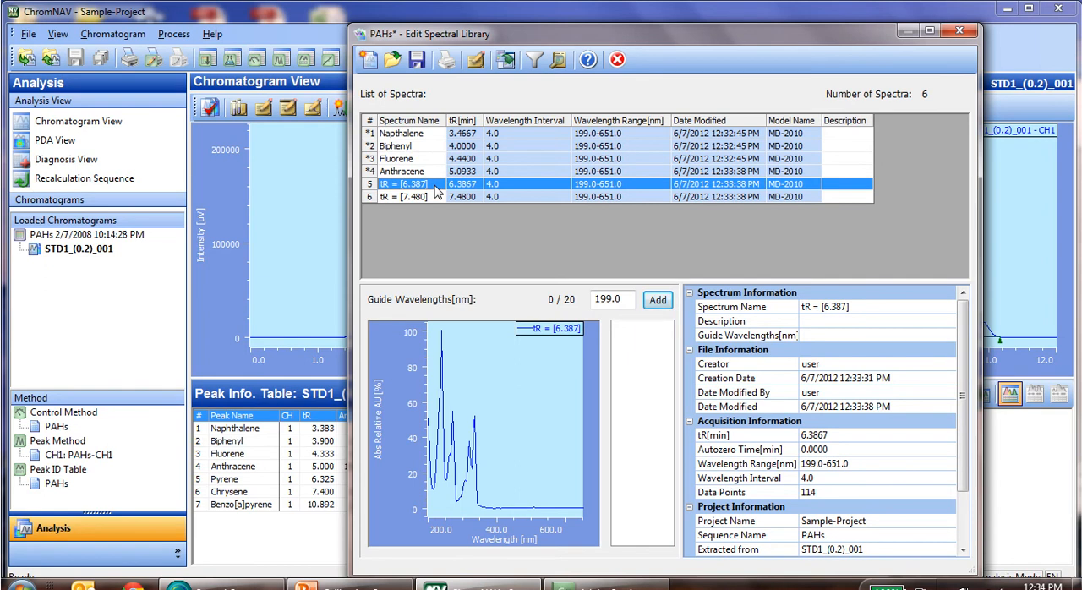
left_click(434, 186)
type("Pyrene")
left_click(435, 197)
type("Chyren")
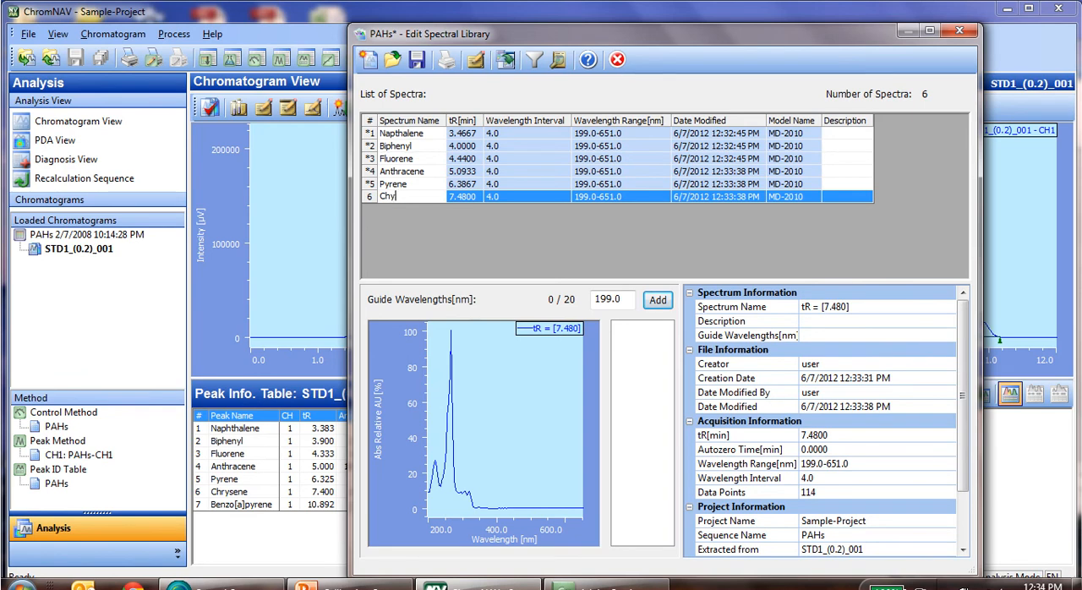
type("ysene")
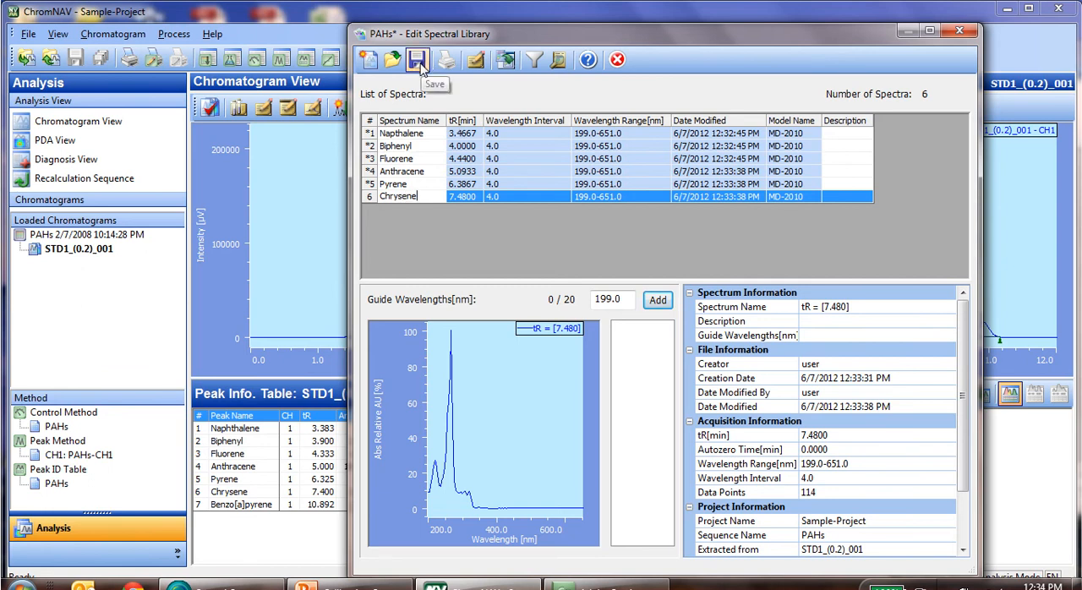
left_click(426, 184)
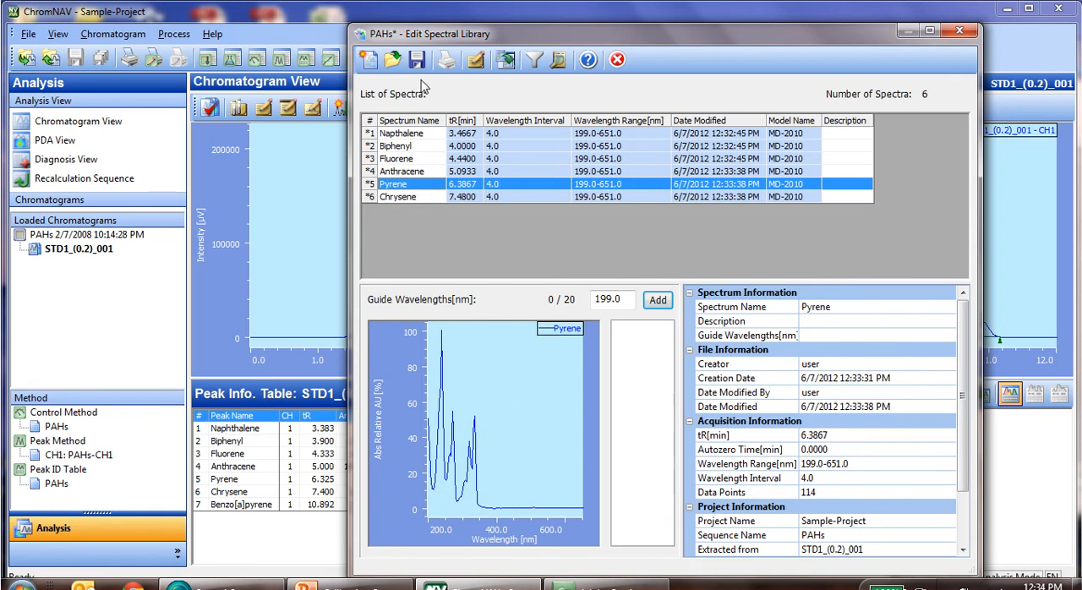
Save the PAHs spectral library, close its editor and return to the PDA view.
left_click(420, 65)
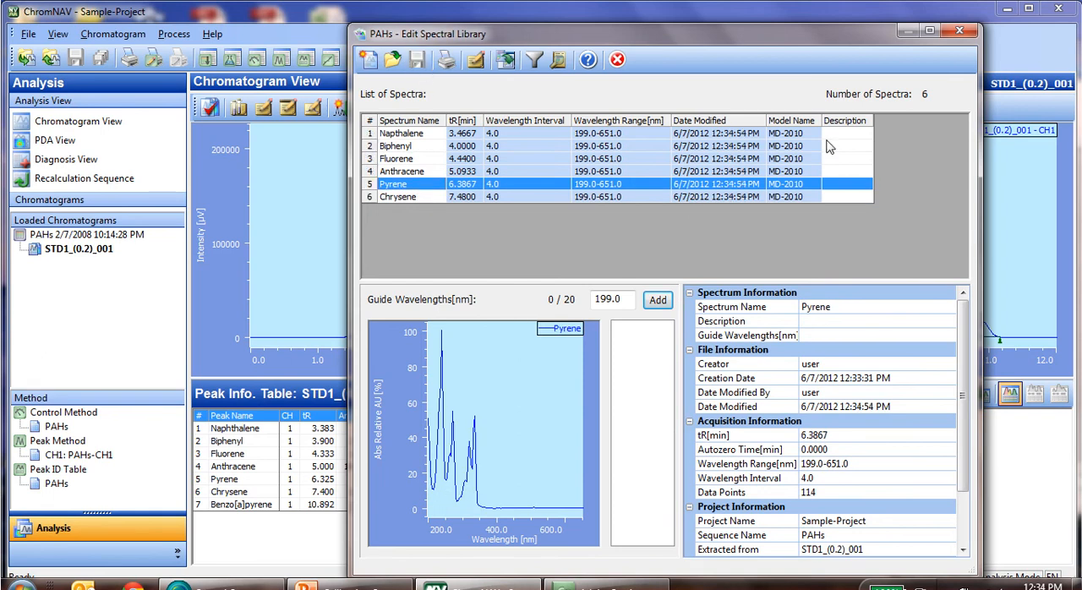
left_click(960, 32)
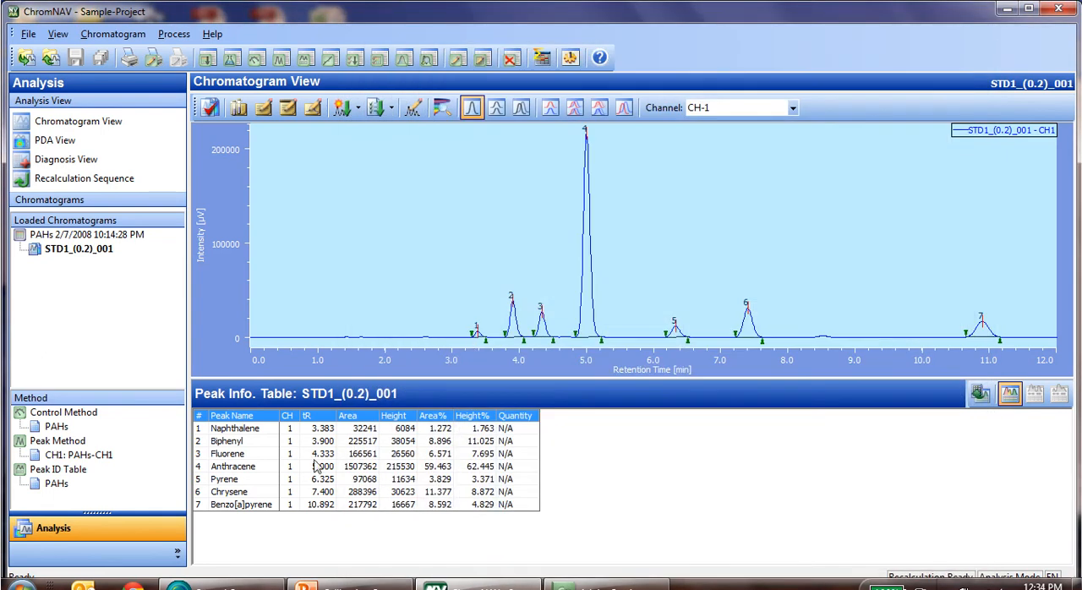
left_click(55, 146)
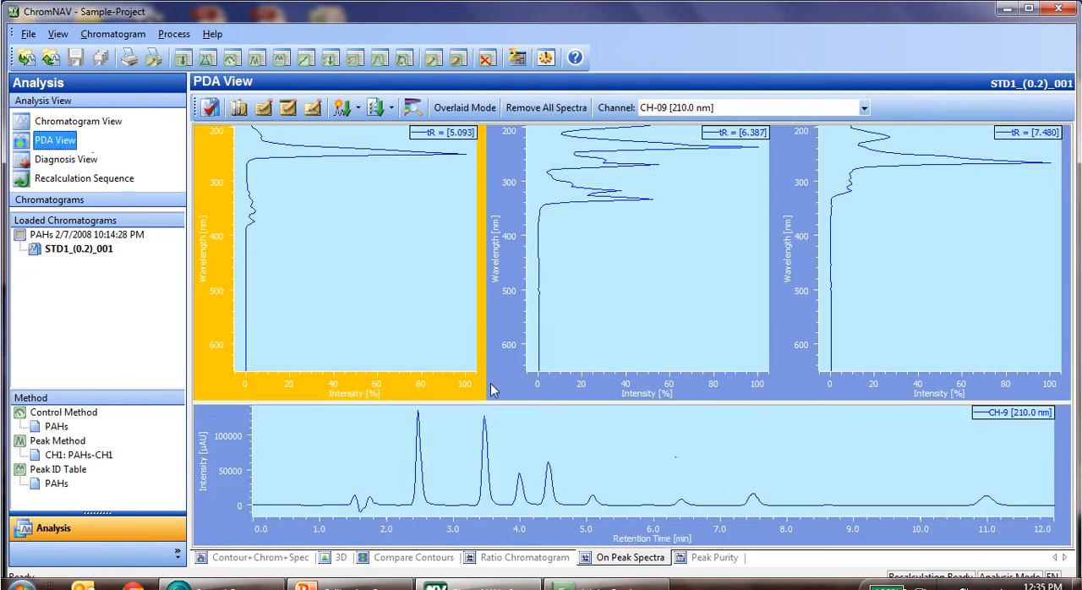
Delete the tR = [5.093] spectrum from the first on-peak spectra frame.
right_click(386, 328)
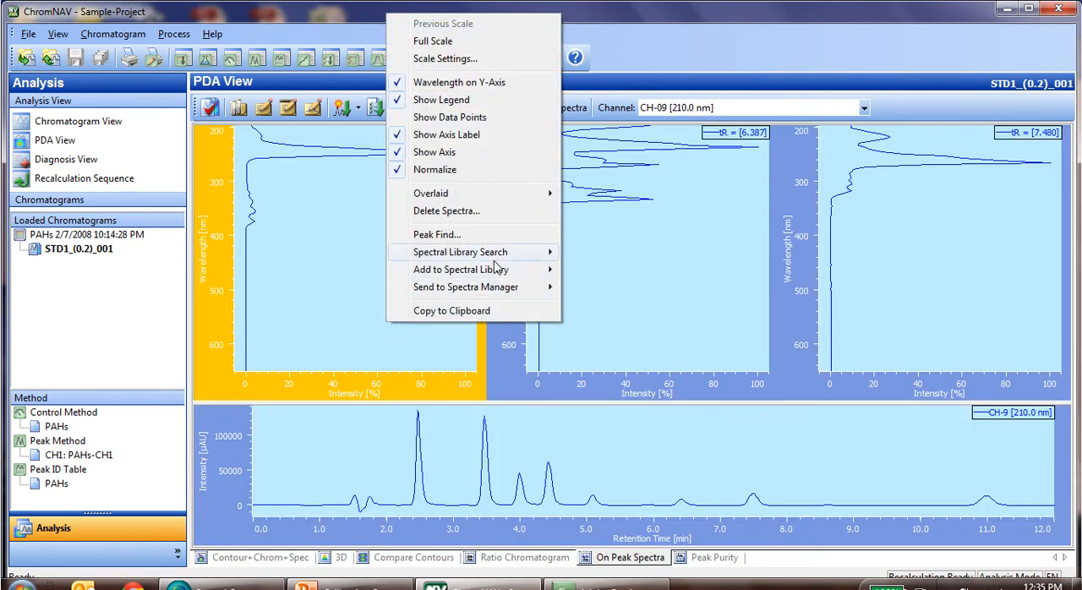
left_click(470, 213)
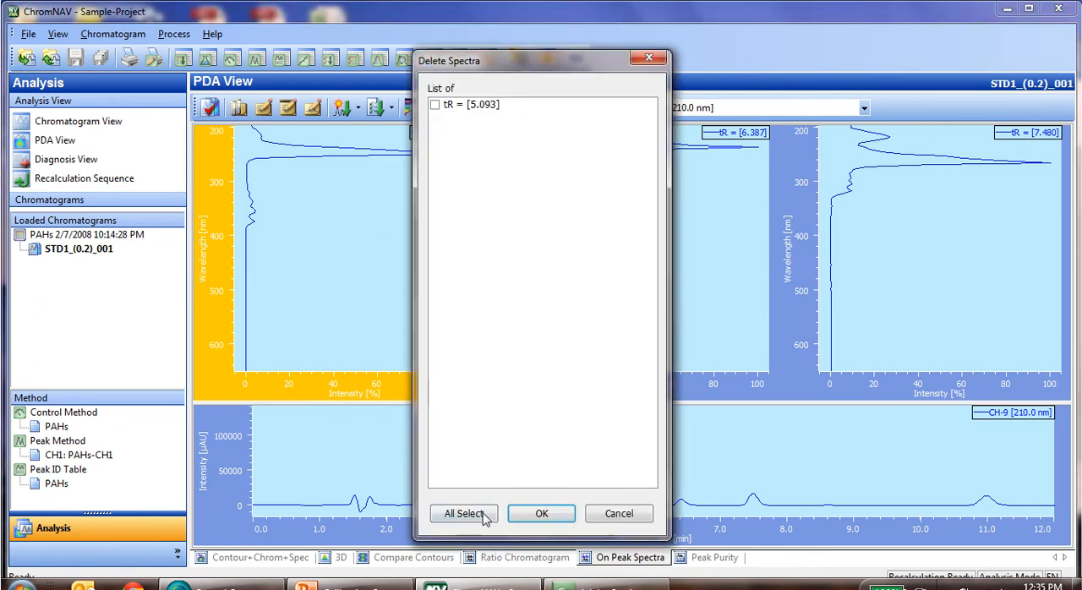
left_click(492, 514)
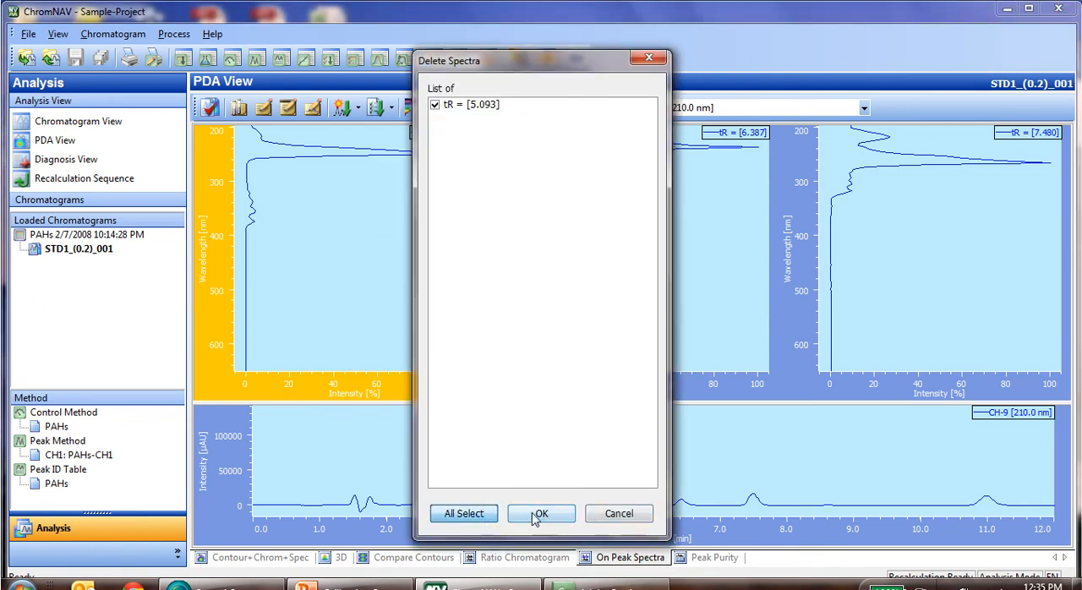
left_click(541, 514)
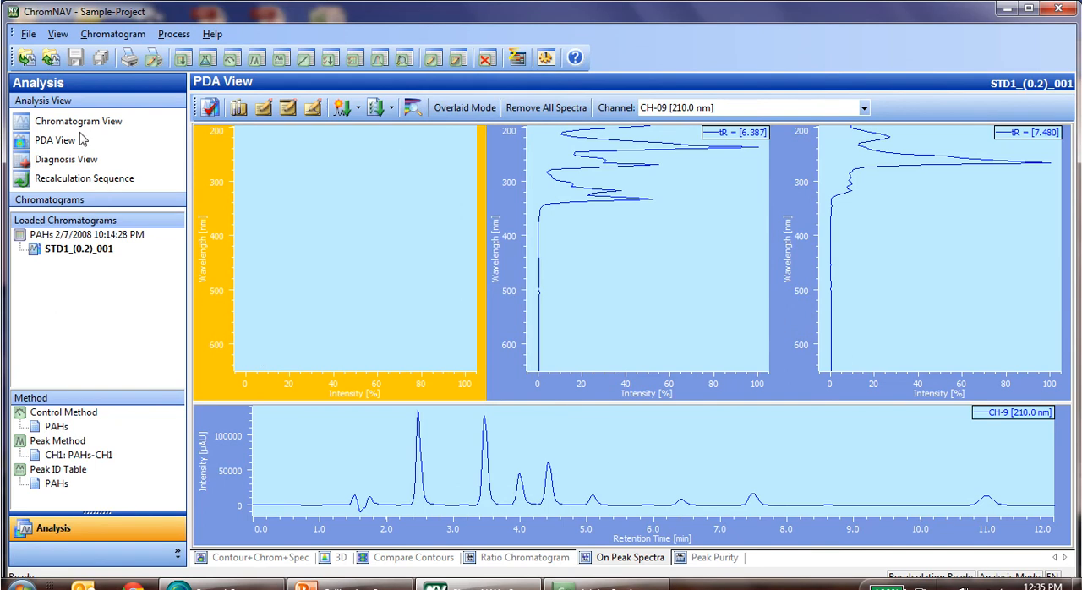
Show the combined contour, chromatogram and spectrum view and extract the spectrum of the last eluting peak, at about 11.0 min.
left_click(254, 559)
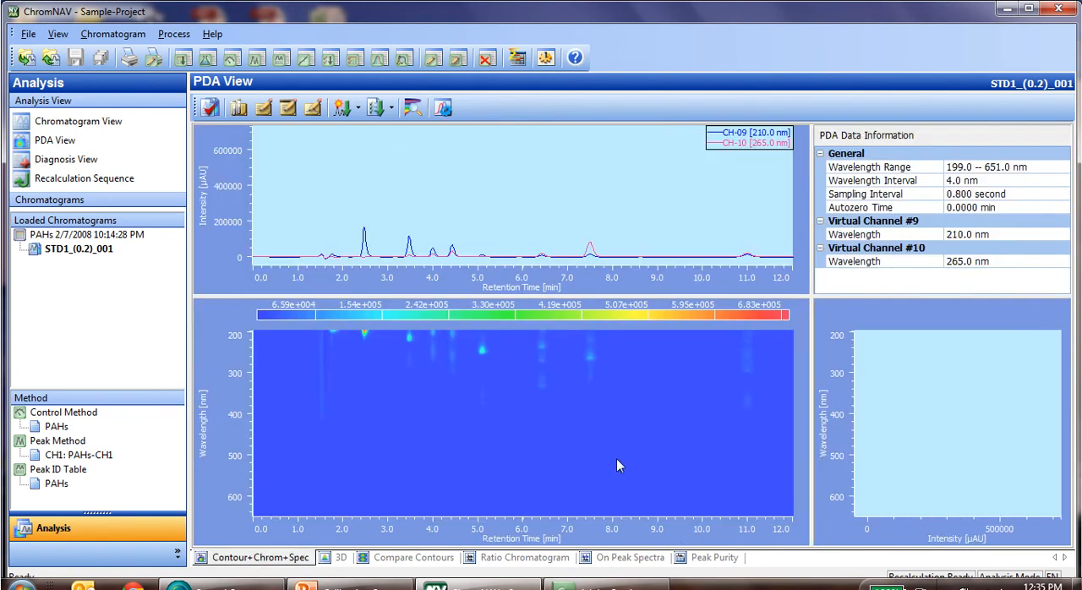
right_click(596, 414)
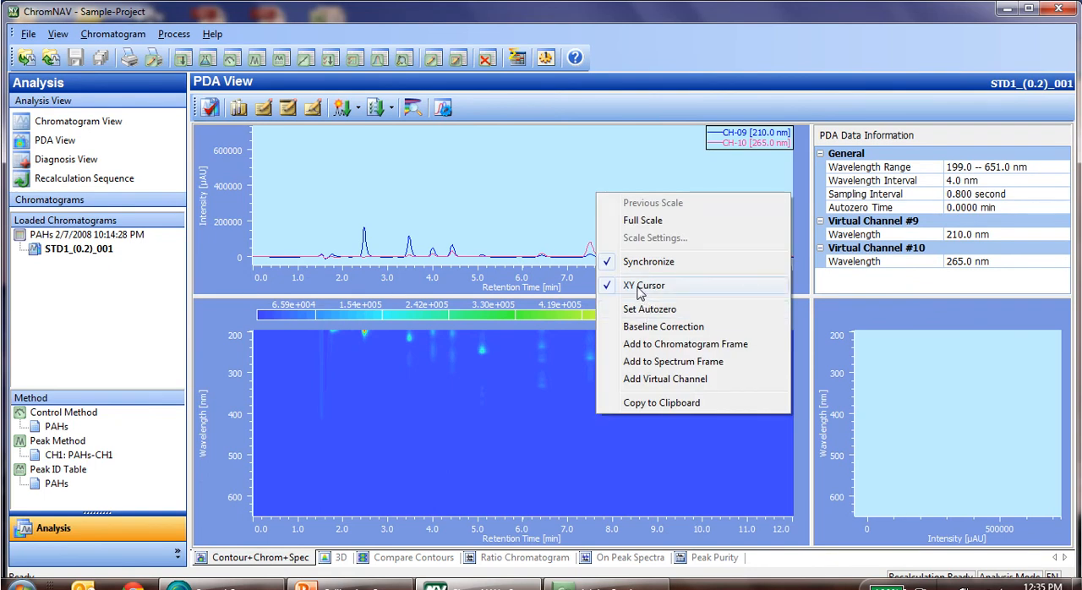
left_click(762, 178)
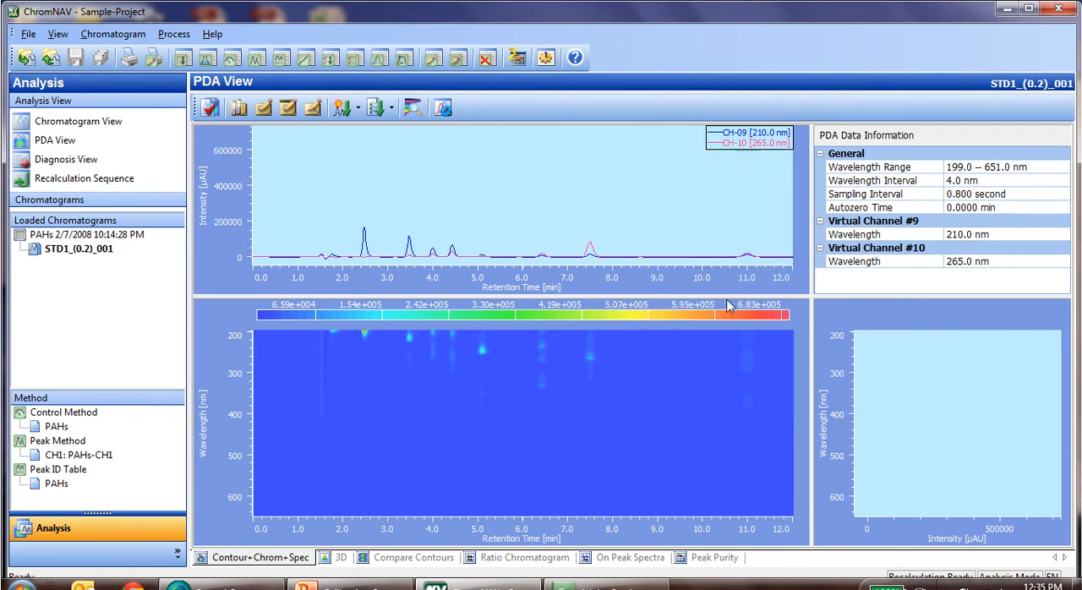
left_click(749, 353)
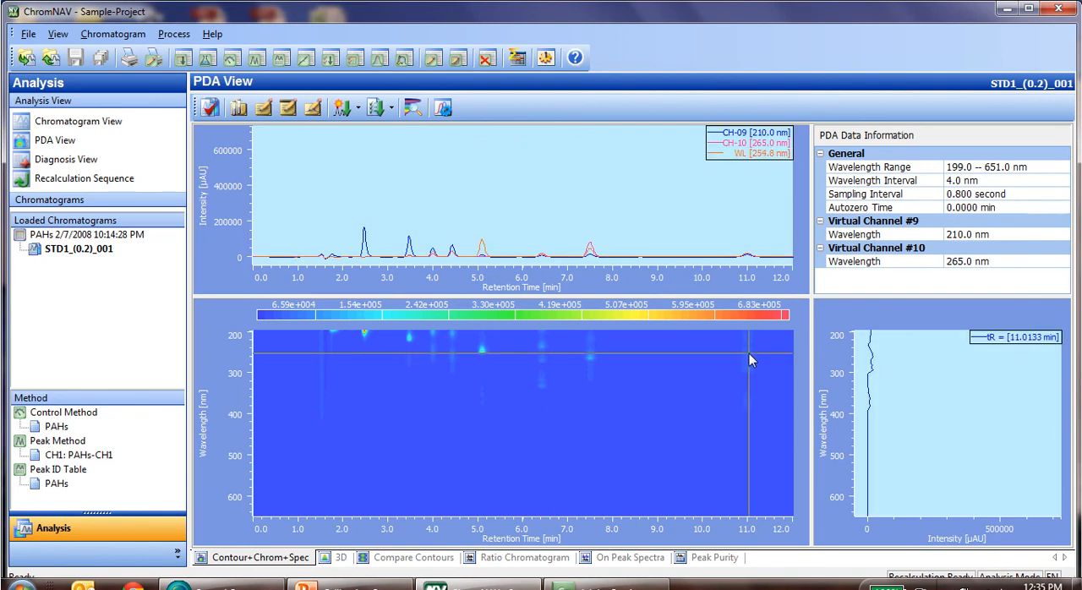
Add the tR = [11.0133 min] spectrum to the PAHs spectral library, save the library and close its editor.
right_click(921, 400)
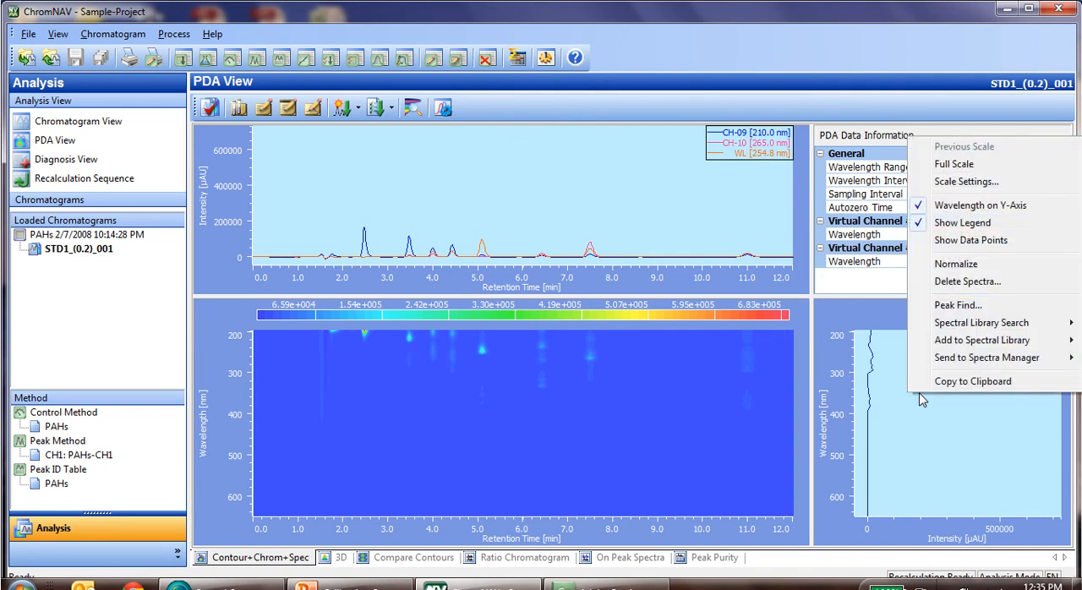
mouse_move(970, 346)
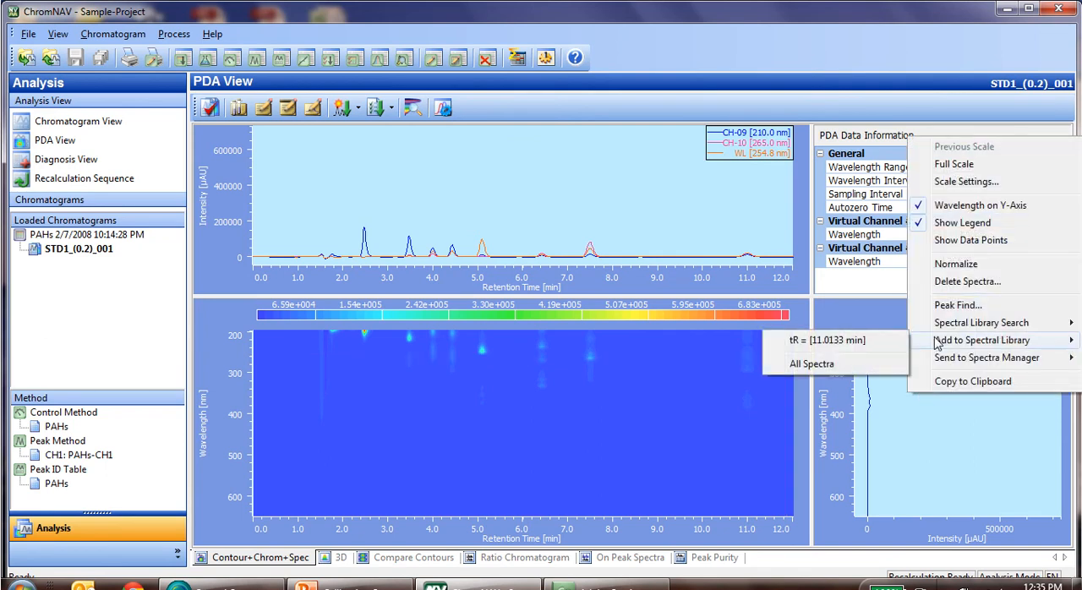
left_click(879, 340)
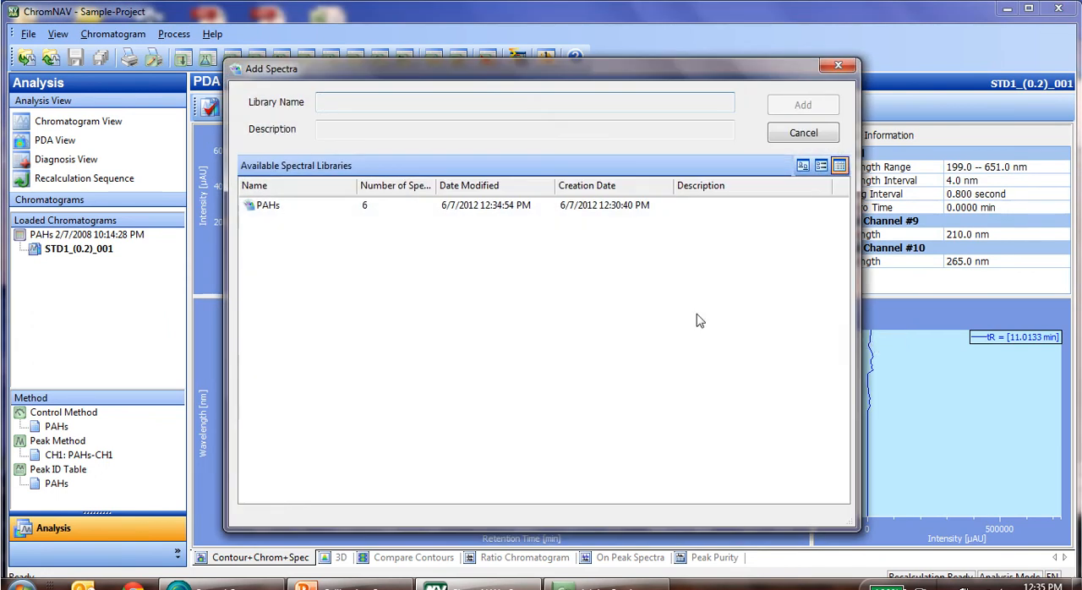
double_click(267, 206)
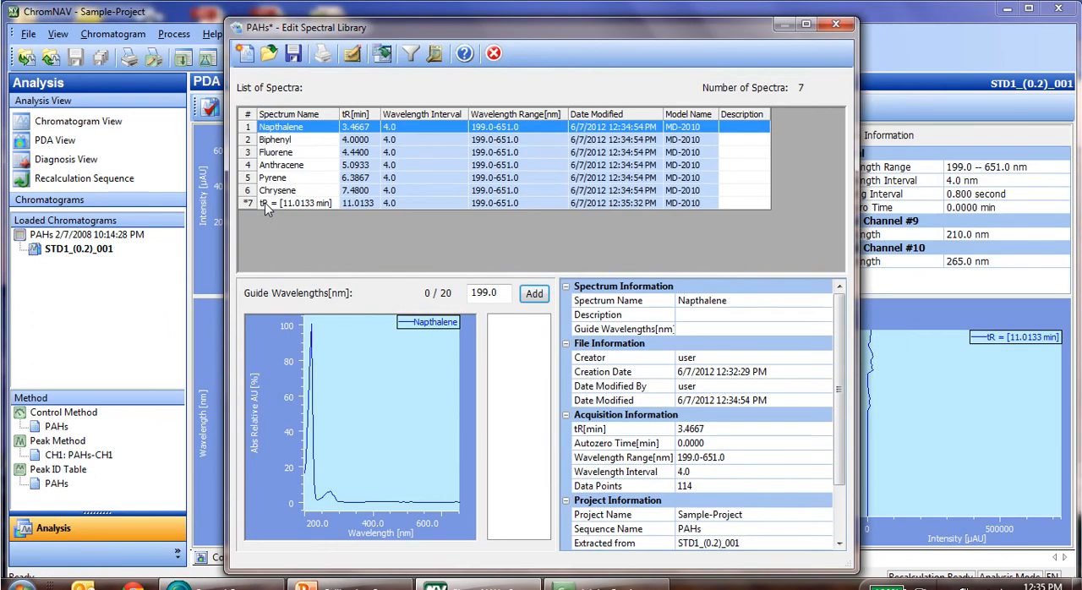
left_click(292, 55)
left_click(835, 24)
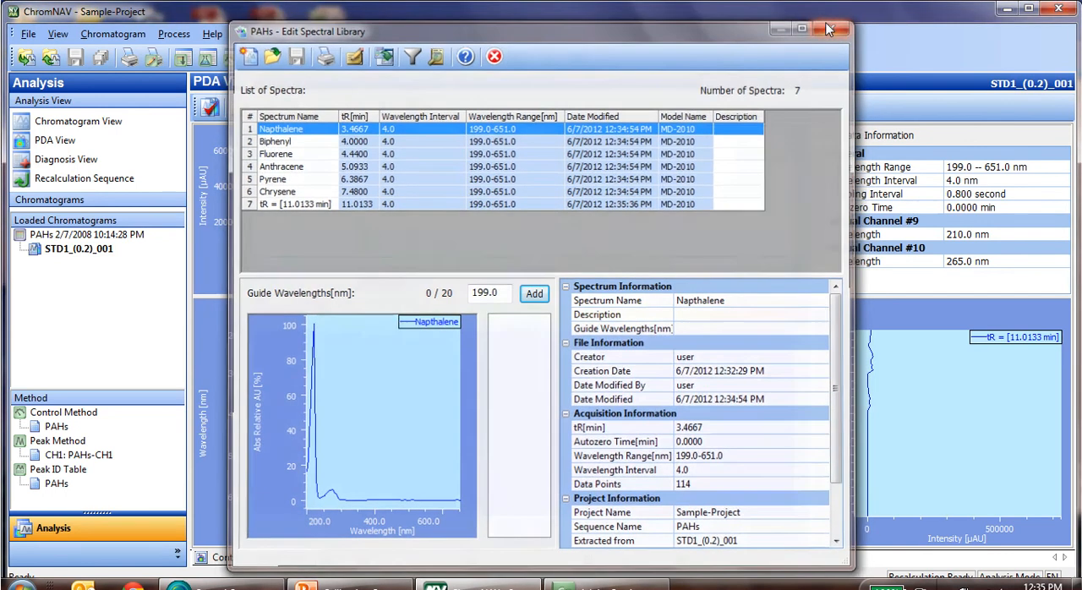
Return to the chromatogram view and reopen the PAHs spectral library in its editor, placed clear of the peak names.
left_click(84, 123)
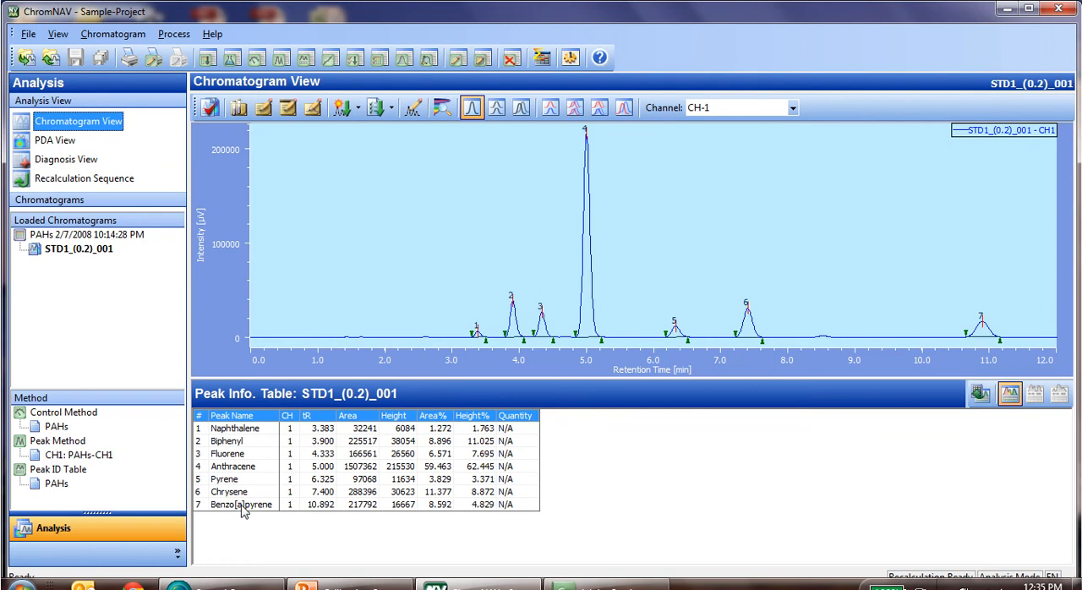
left_click(27, 35)
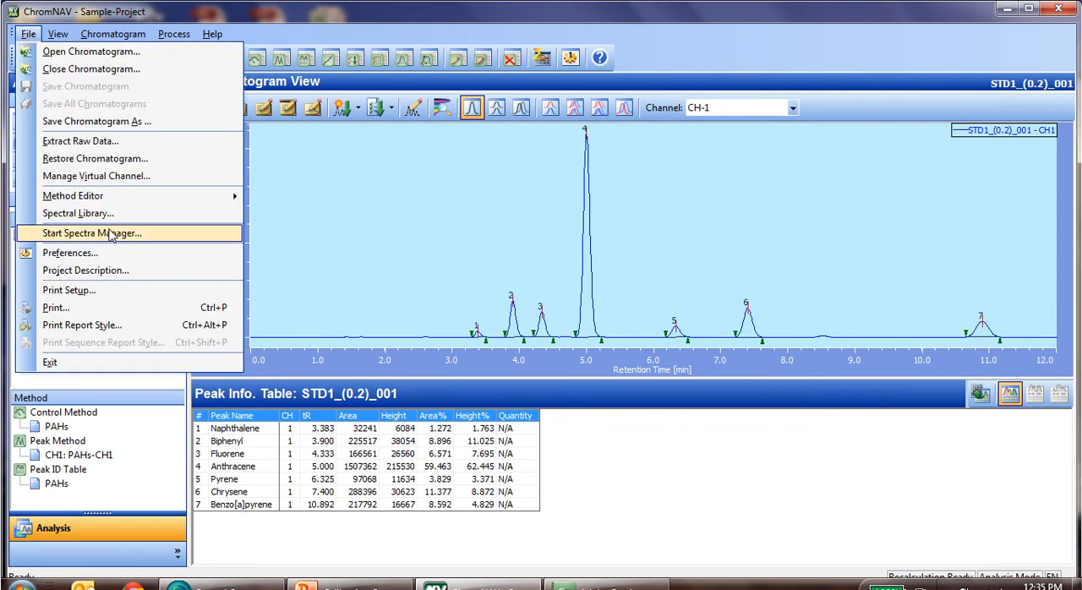
left_click(85, 212)
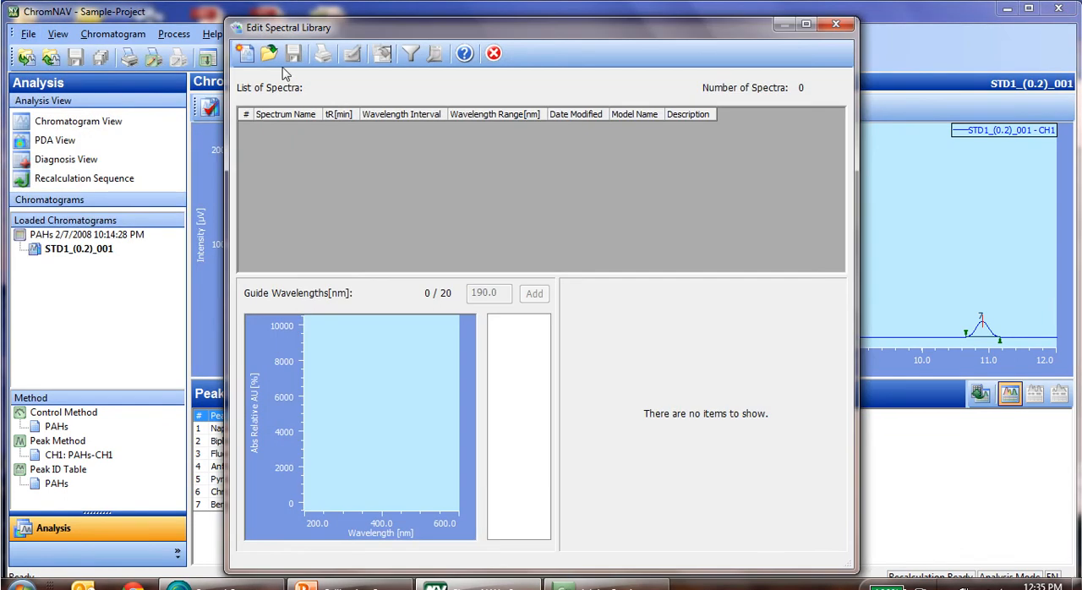
left_click(270, 53)
double_click(273, 207)
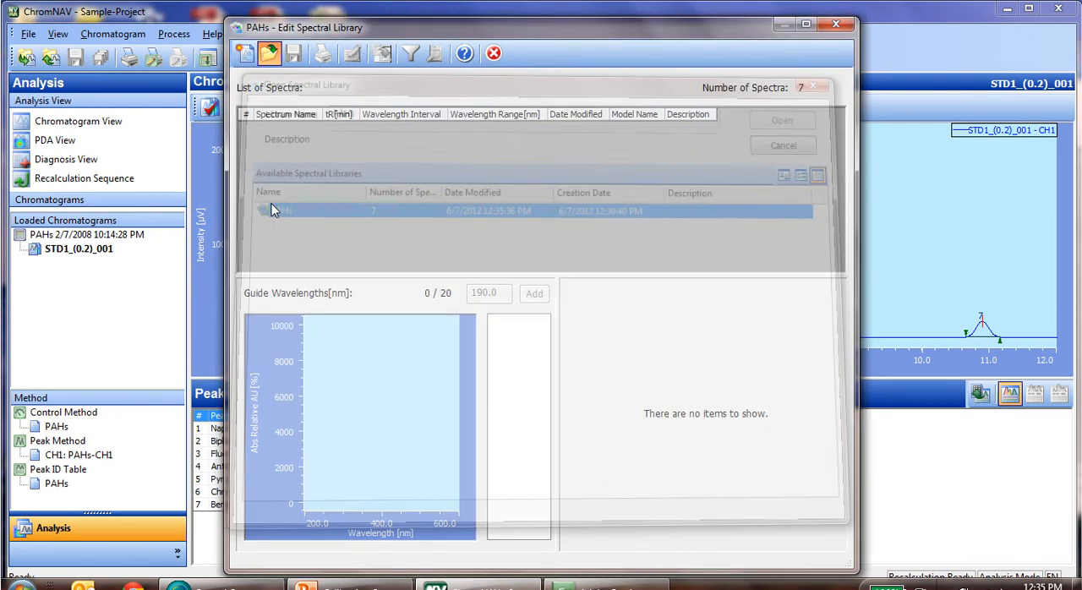
left_click_drag(431, 36, 555, 39)
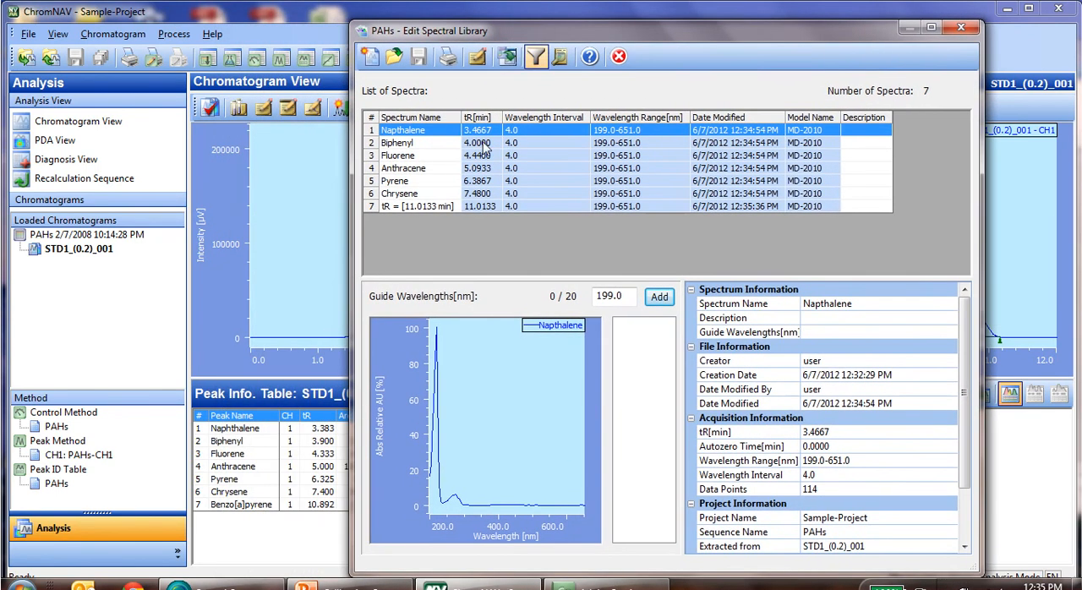
Rename the library spectrum tR = [11.0133 min] as Benzo[a]pyrene, save the library and close its editor.
left_click(434, 208)
type("Benzo[a")
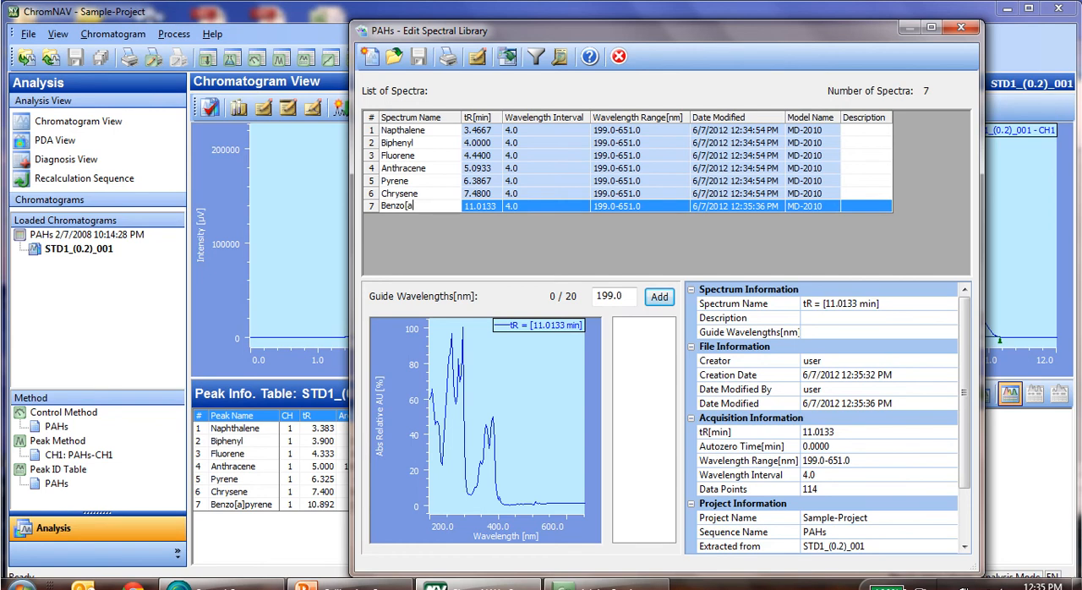
type("]pyrene")
left_click(437, 196)
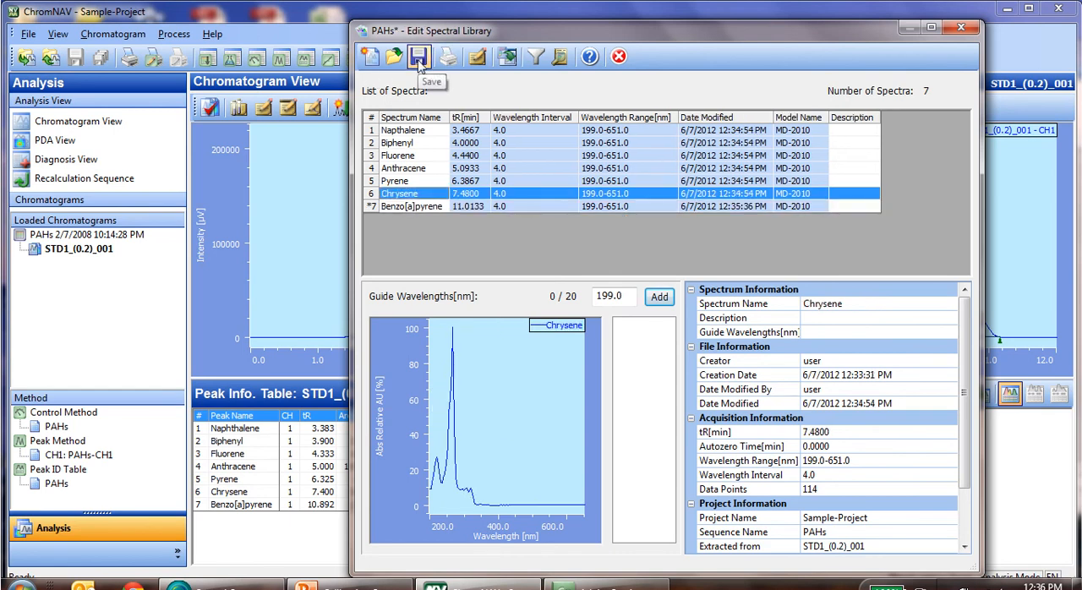
left_click(971, 29)
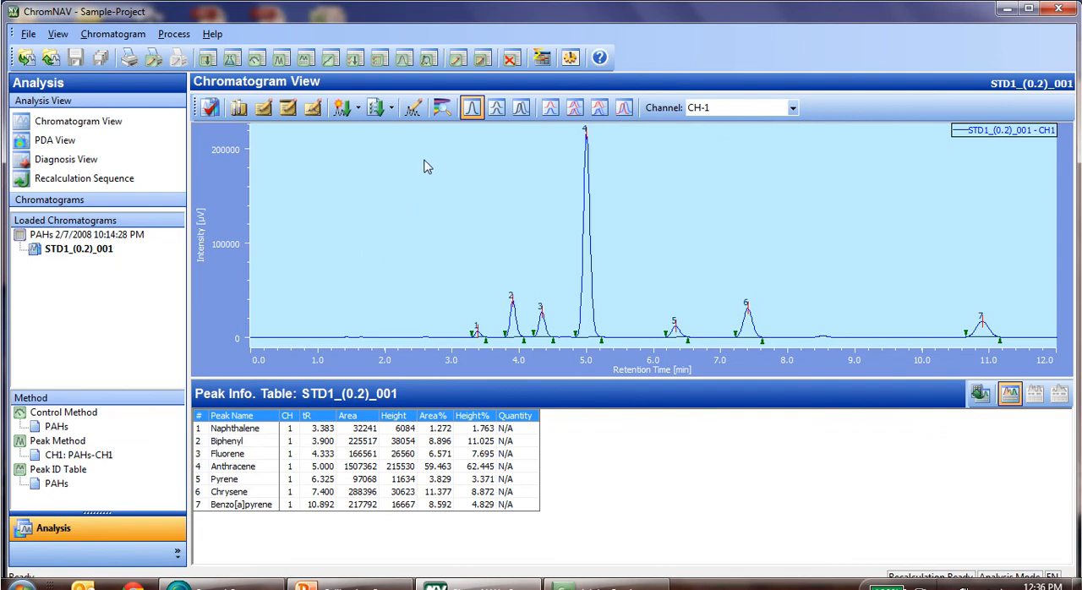
Set up a spectral search method using the PAHs library and a user-defined calculation range of 220 to 350 nm.
left_click(429, 59)
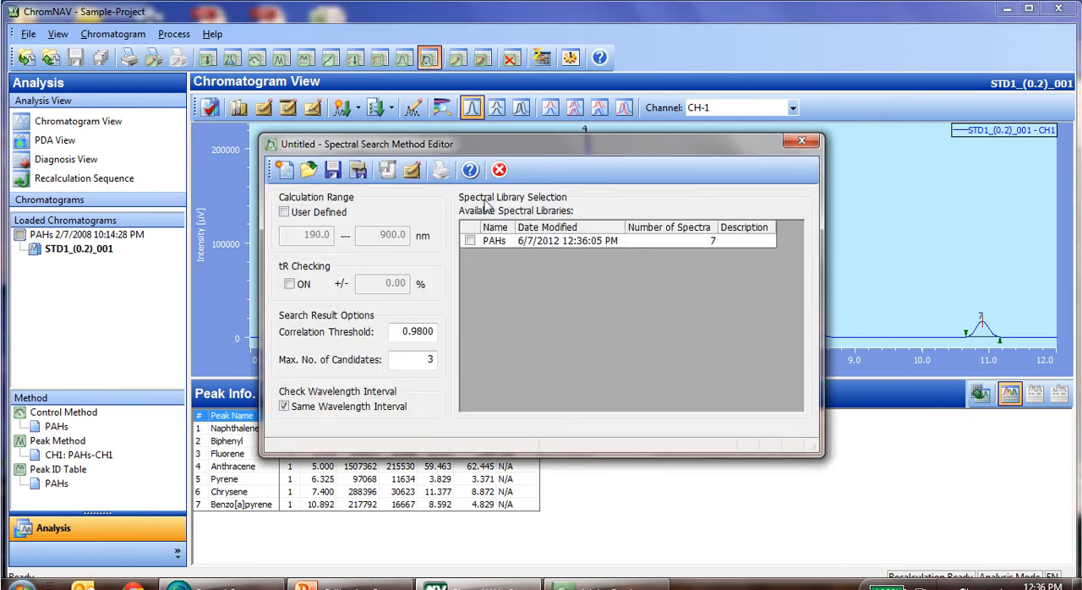
left_click(470, 240)
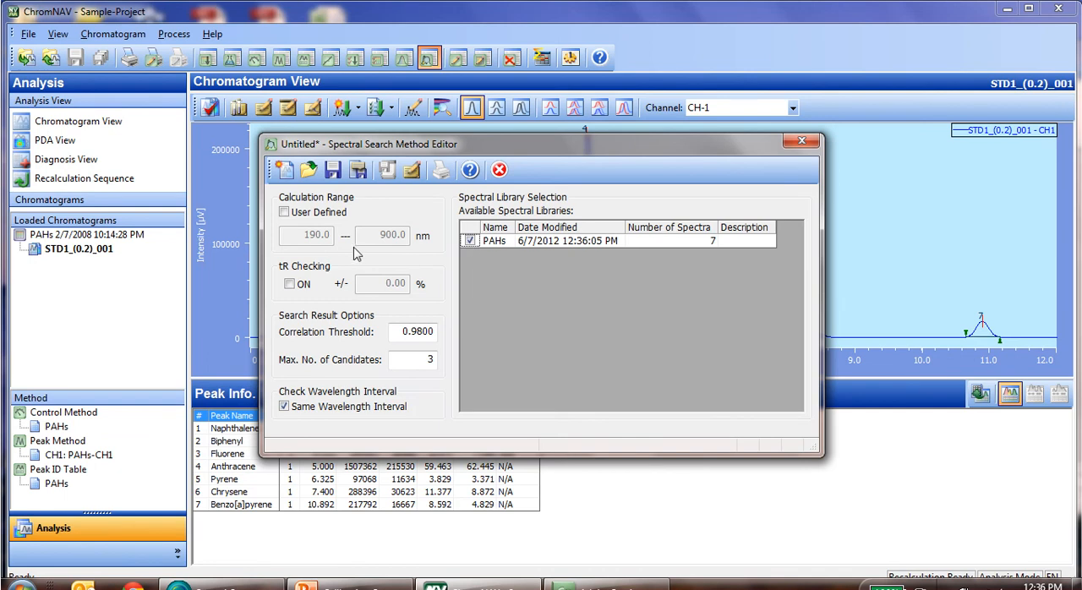
left_click(284, 213)
double_click(313, 235)
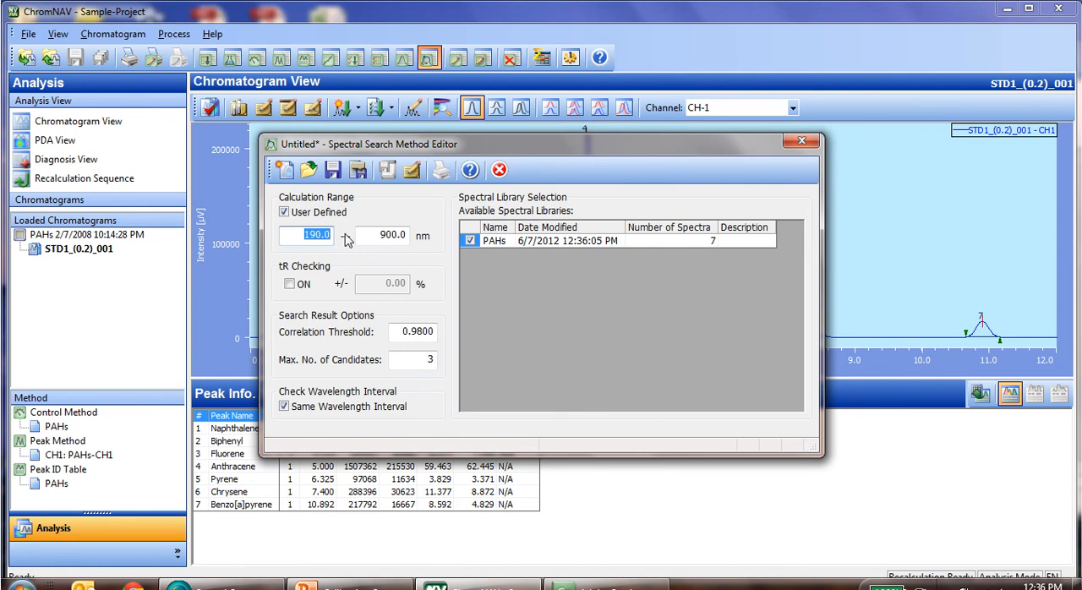
type("220")
key("Tab")
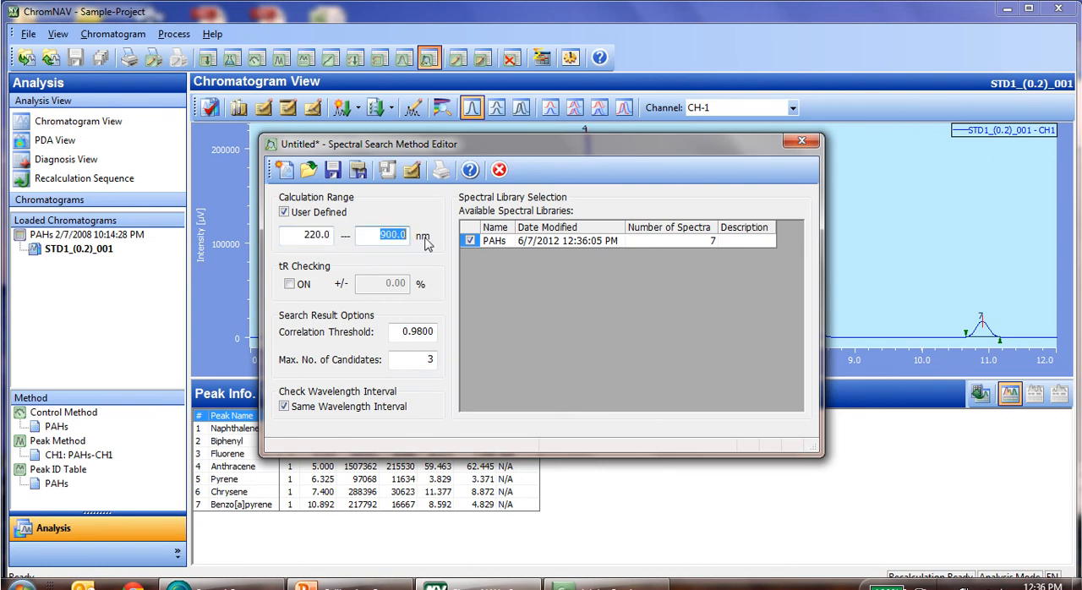
type("350")
Save the spectral search method as "PAH Library Search" and close its editor.
left_click(355, 173)
type("PAH Lib")
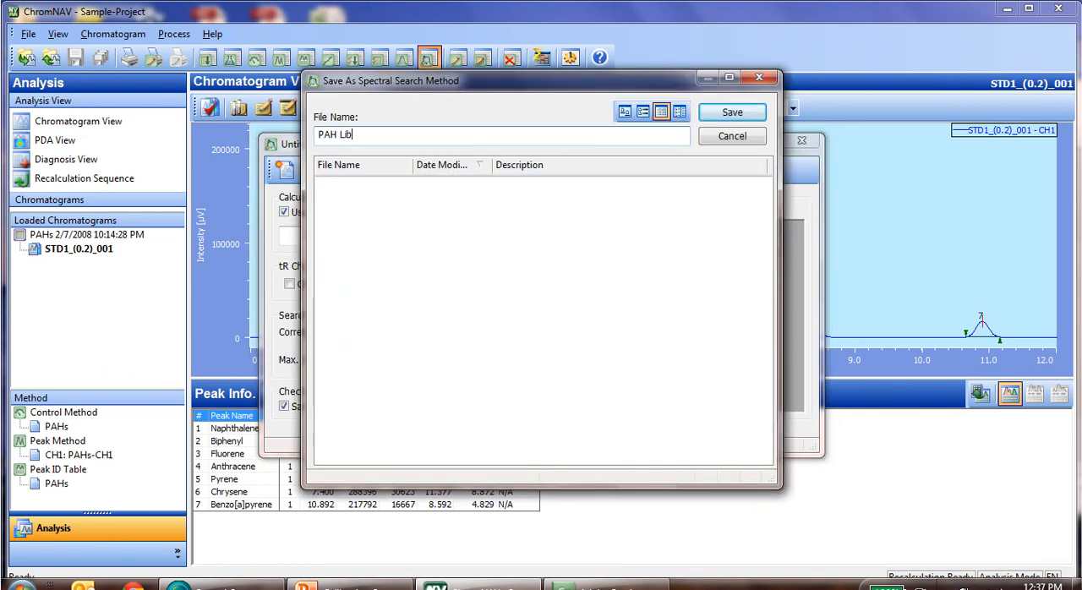
type("rary Search")
left_click(727, 111)
left_click(797, 141)
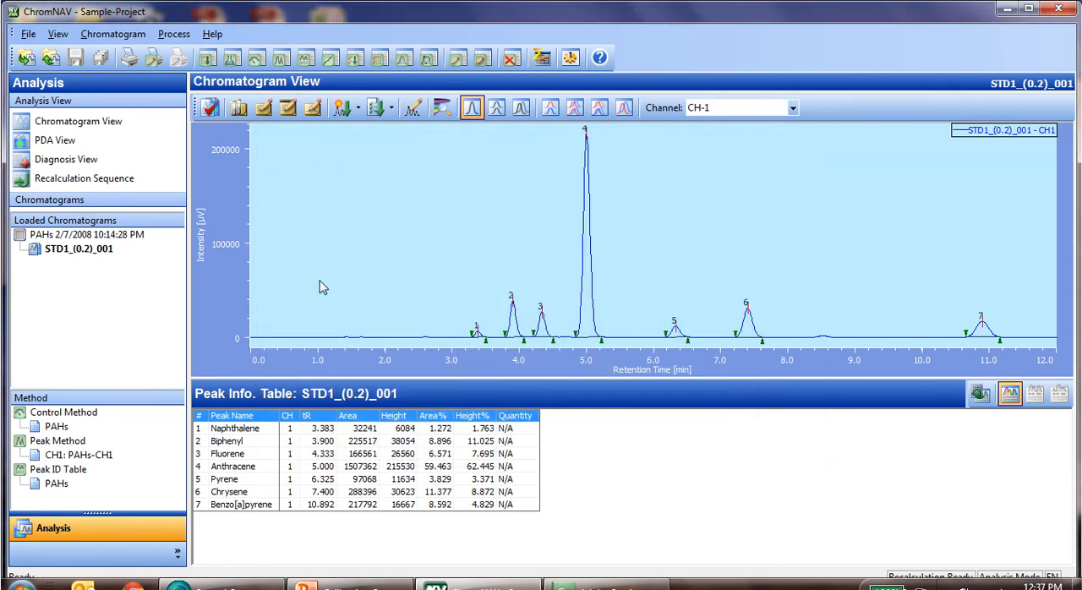
Open the chromatogram UNK_001 from the executed PAHs sequence.
left_click(27, 61)
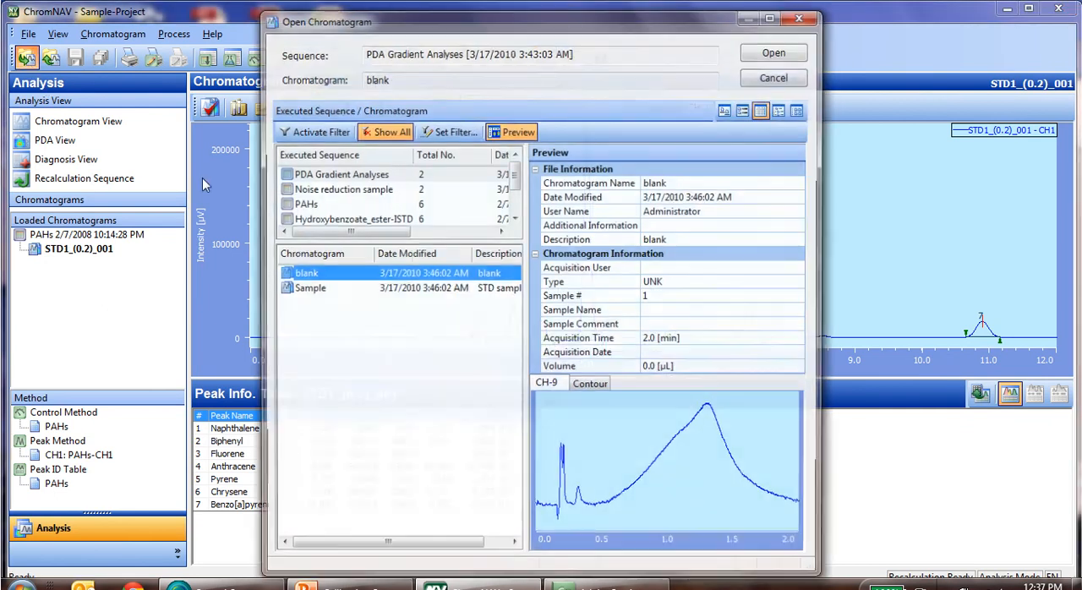
left_click(305, 208)
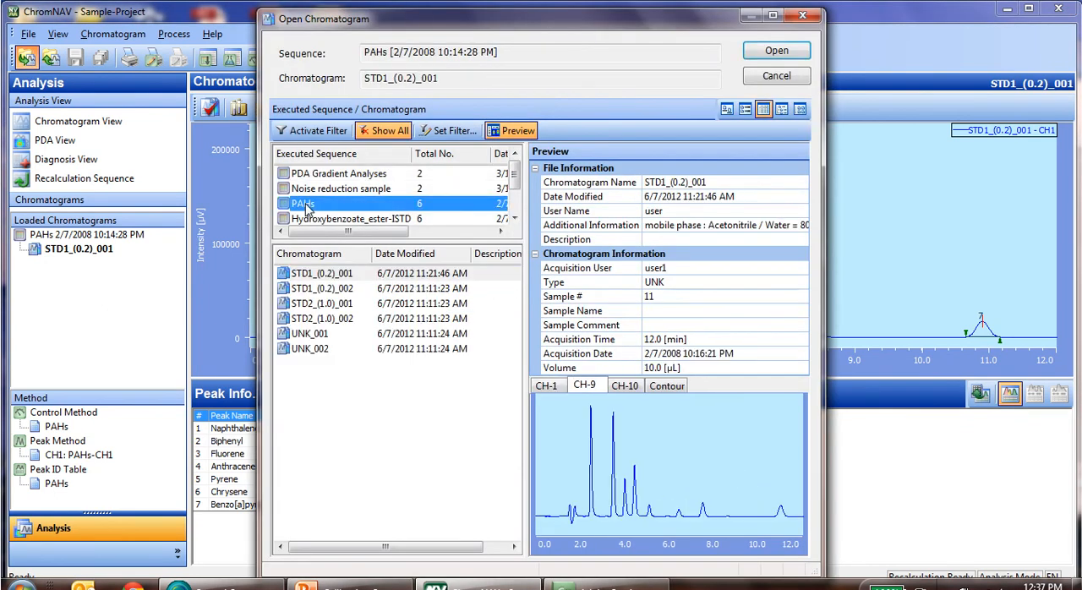
double_click(309, 334)
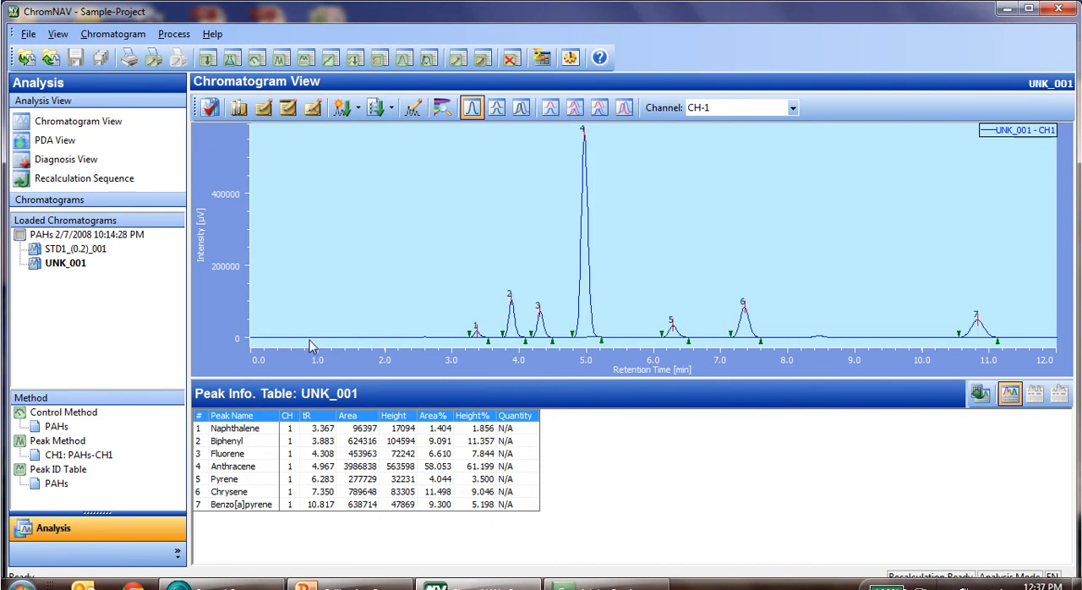
Show the PDA data of UNK_001 and display the spectrum at about 4.41 min from the contour plot.
left_click(62, 142)
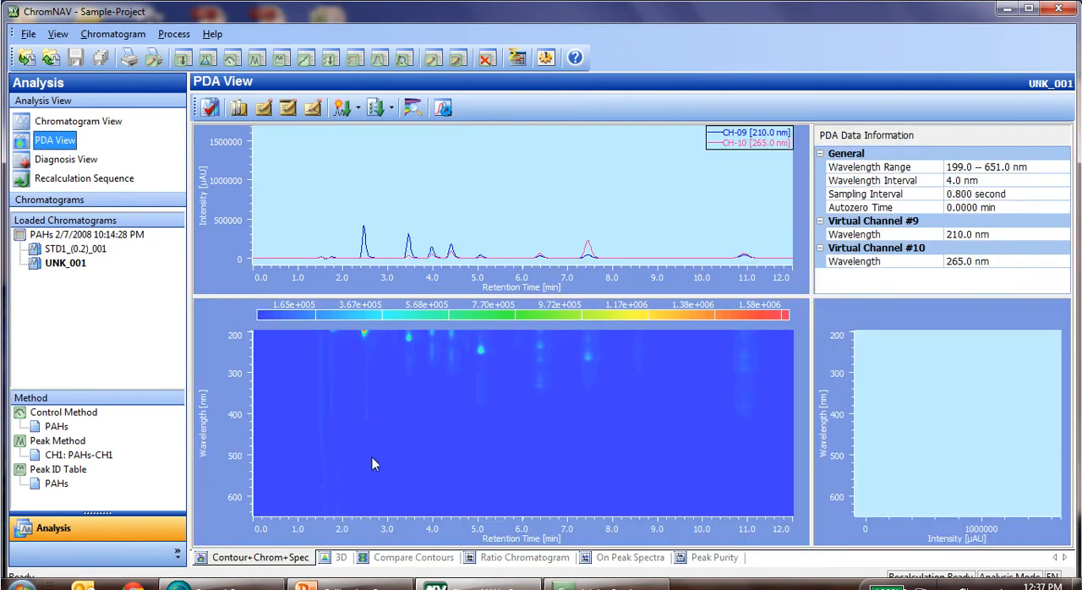
right_click(534, 388)
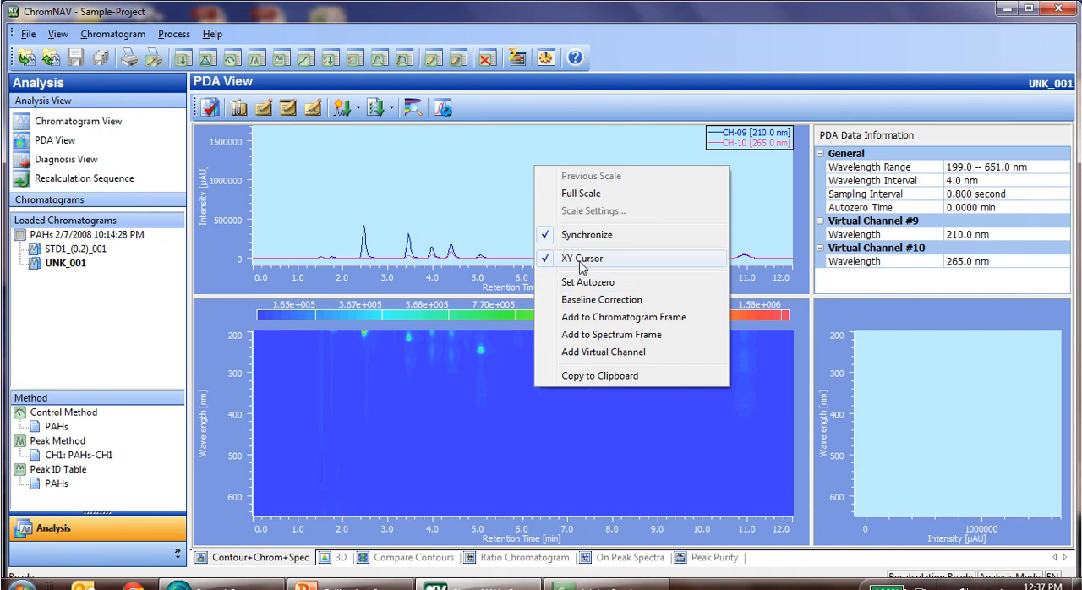
left_click(451, 338)
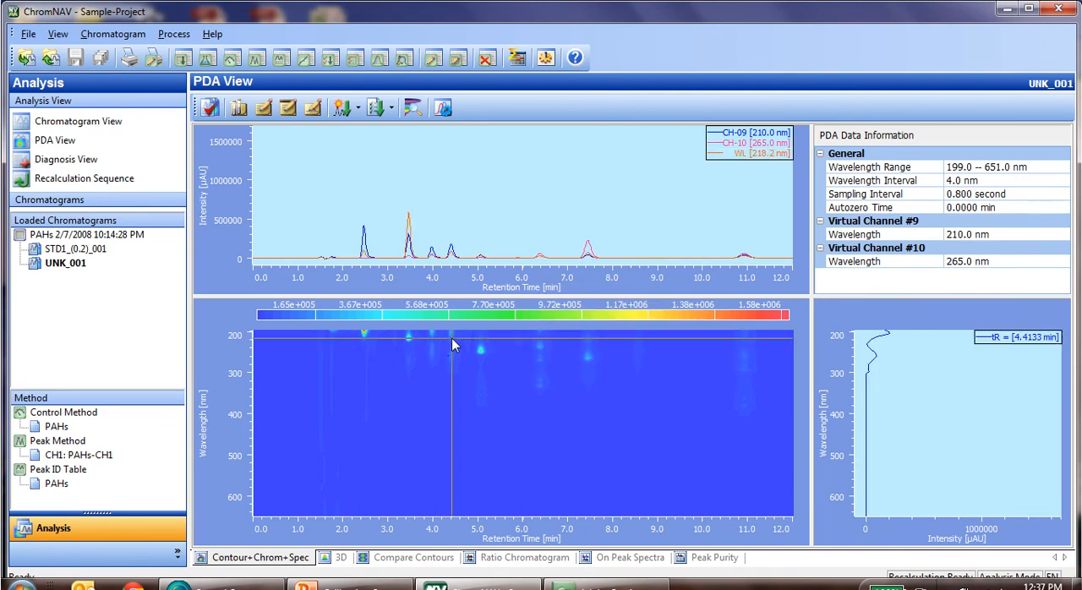
Search the spectral library for the 4.4133 min spectrum with the "PAH Library Search" method, review the match and close the result.
right_click(914, 401)
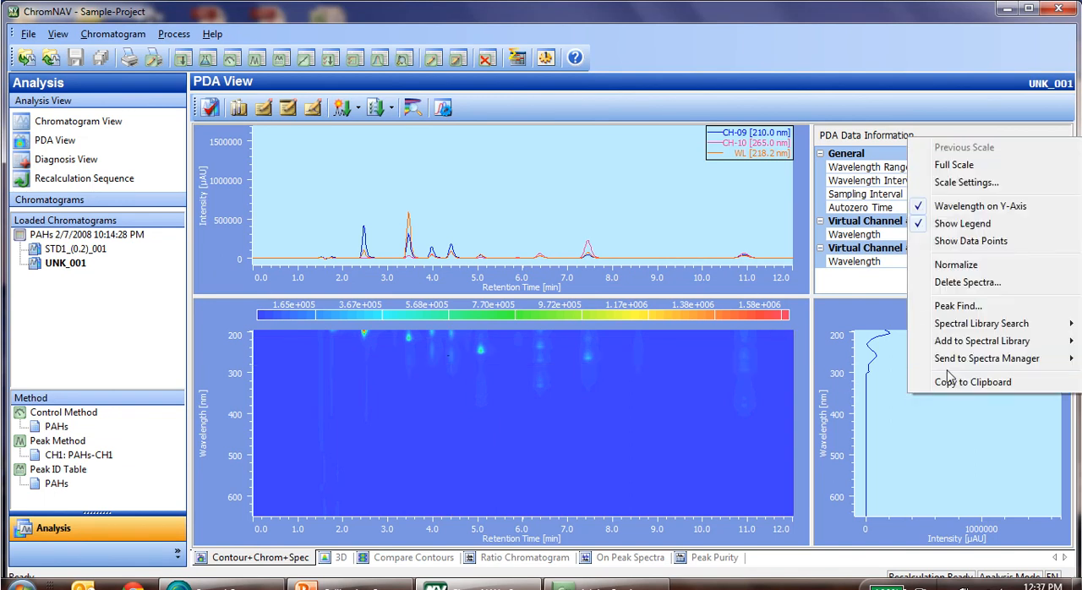
mouse_move(982, 330)
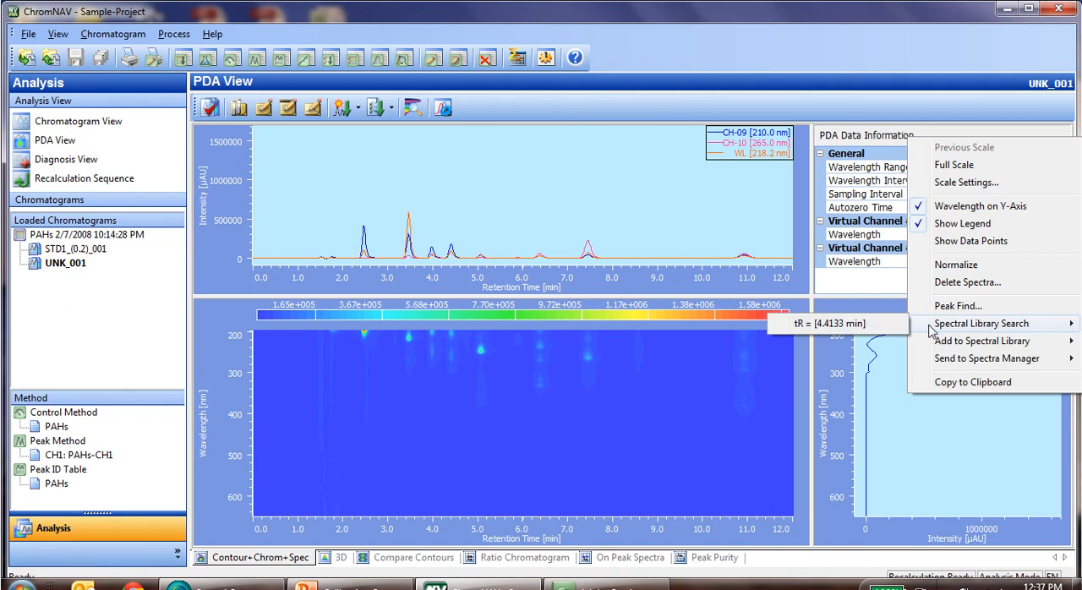
left_click(871, 327)
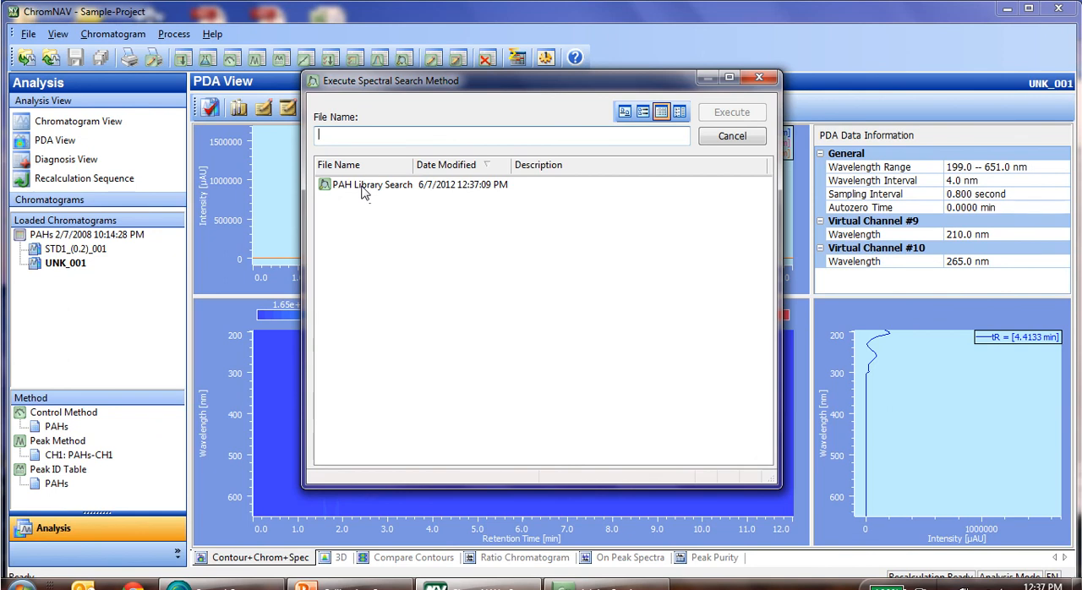
double_click(363, 185)
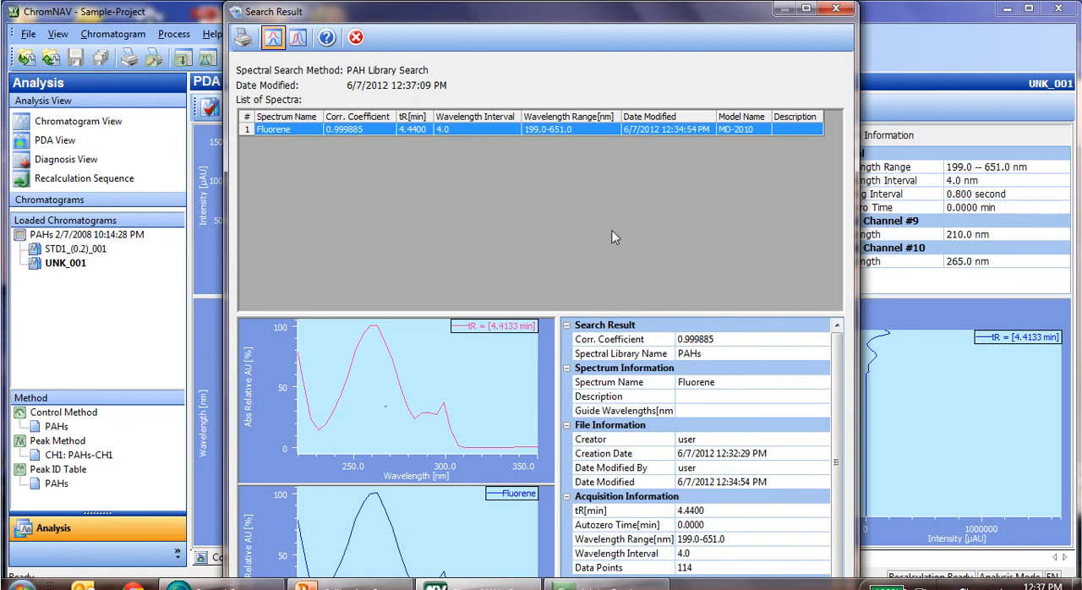
left_click(834, 10)
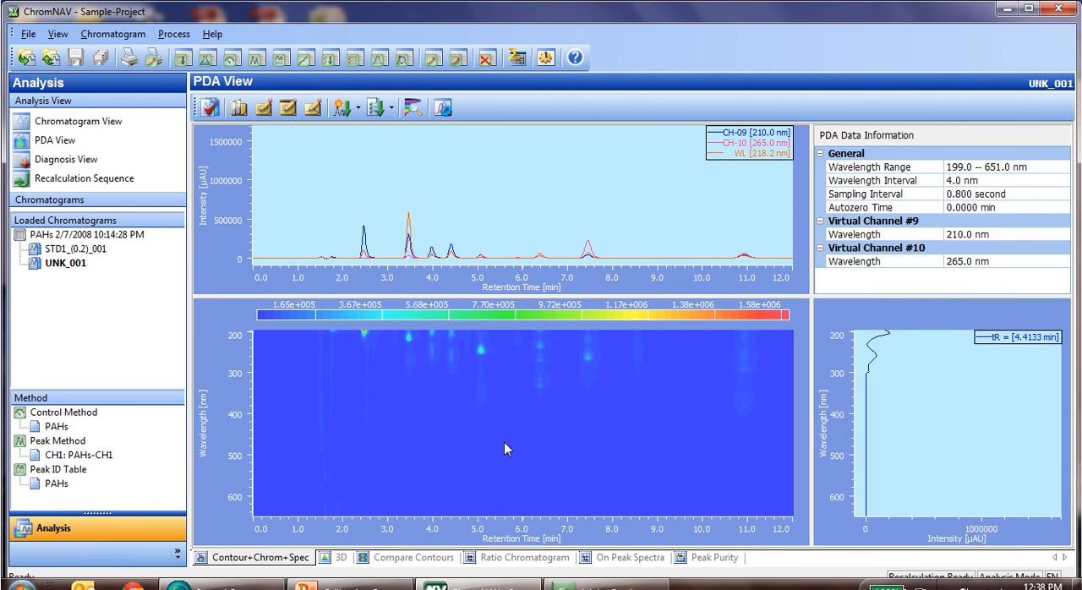
Display the spectrum at about 5.07 min and identify it with the "PAH Library Search" method, then close the search result.
left_click(481, 350)
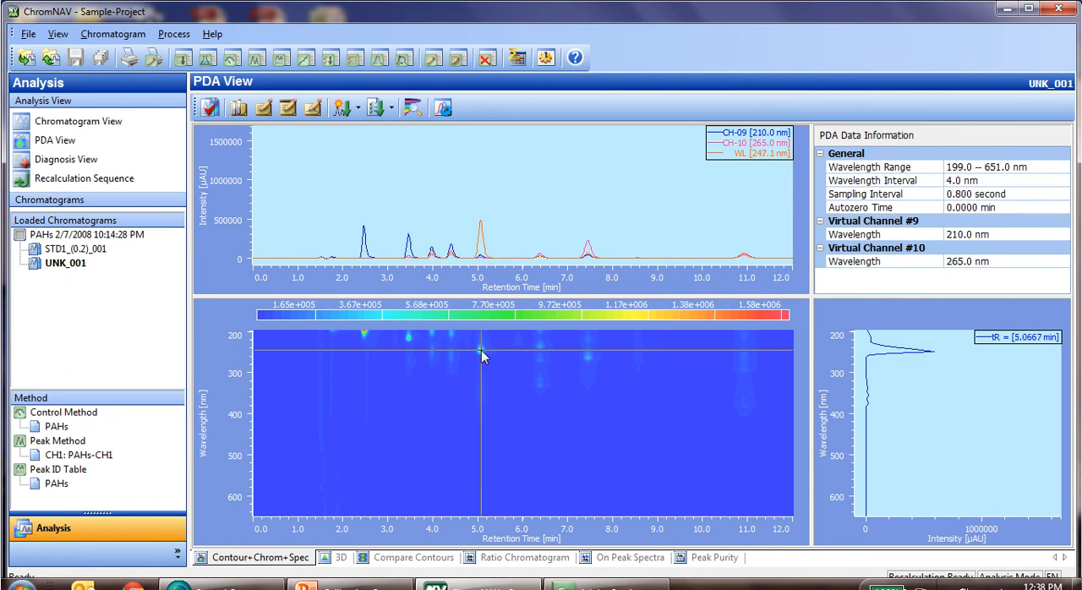
right_click(917, 403)
mouse_move(939, 328)
left_click(870, 330)
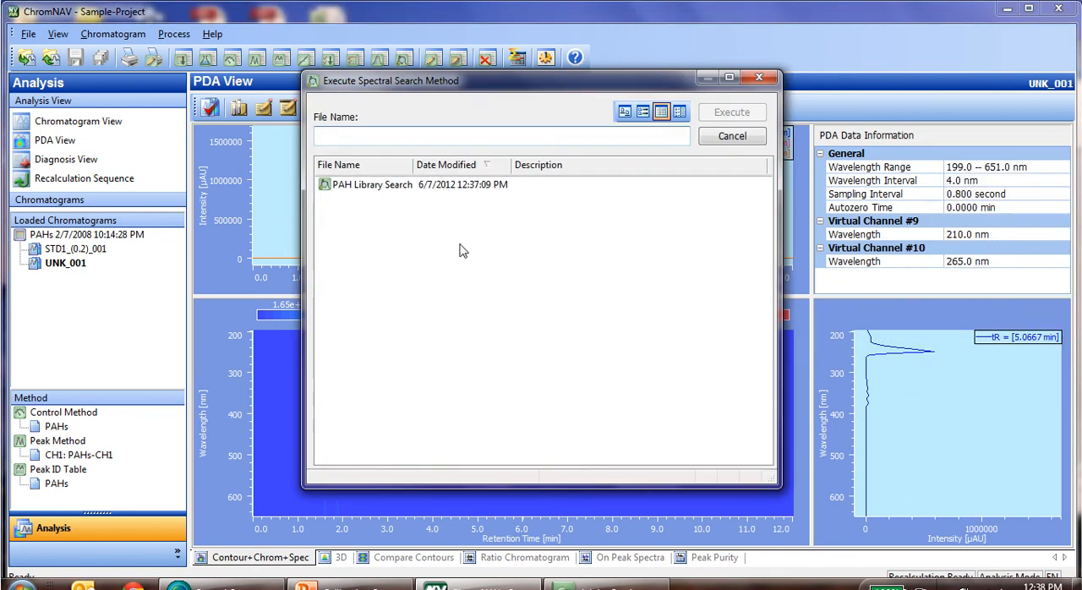
double_click(353, 186)
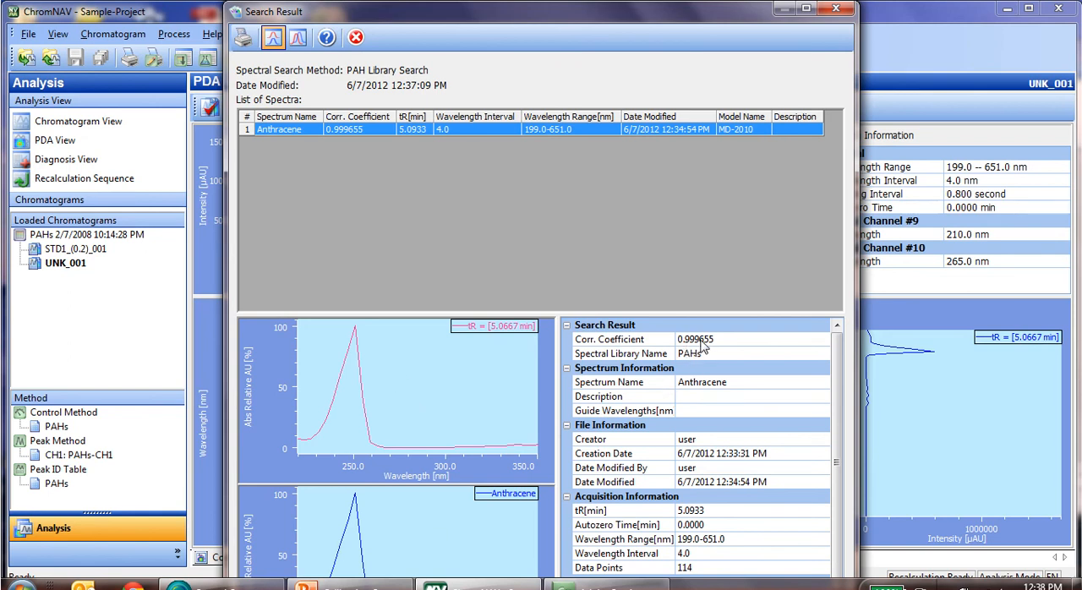
left_click(835, 10)
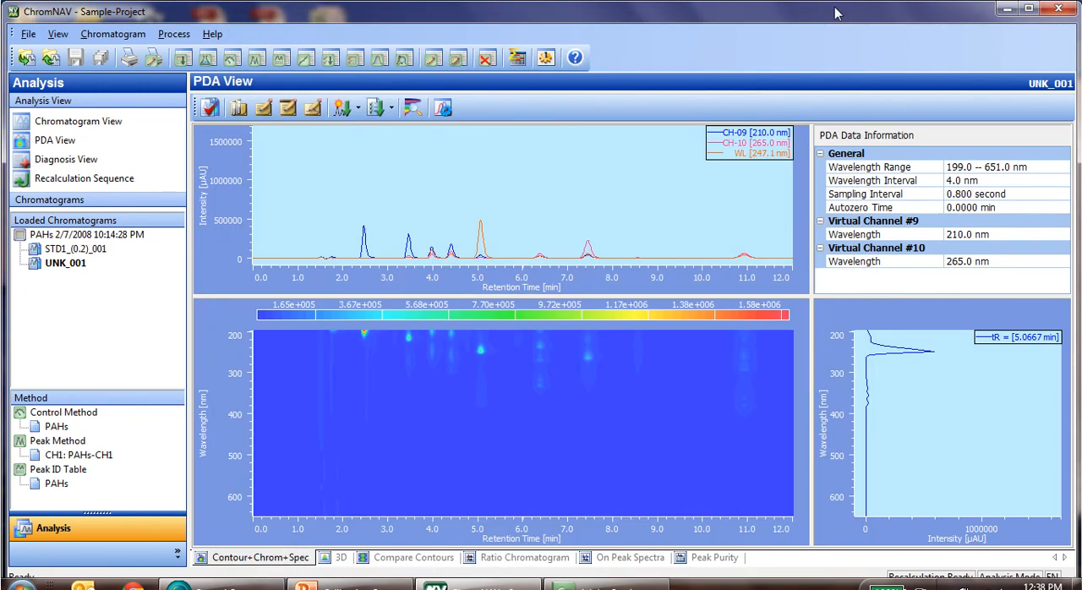